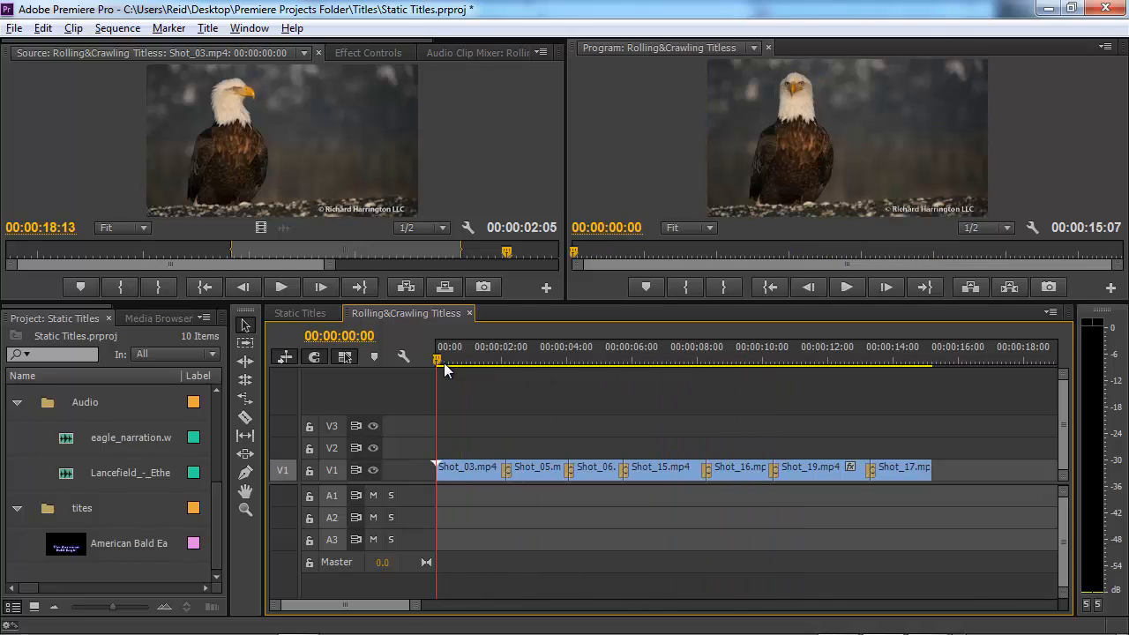
# - Create a default rolling title named "end credit roll" and reposition its title window over the workspace
pyautogui.click(217, 33)
pyautogui.moveTo(226, 48)
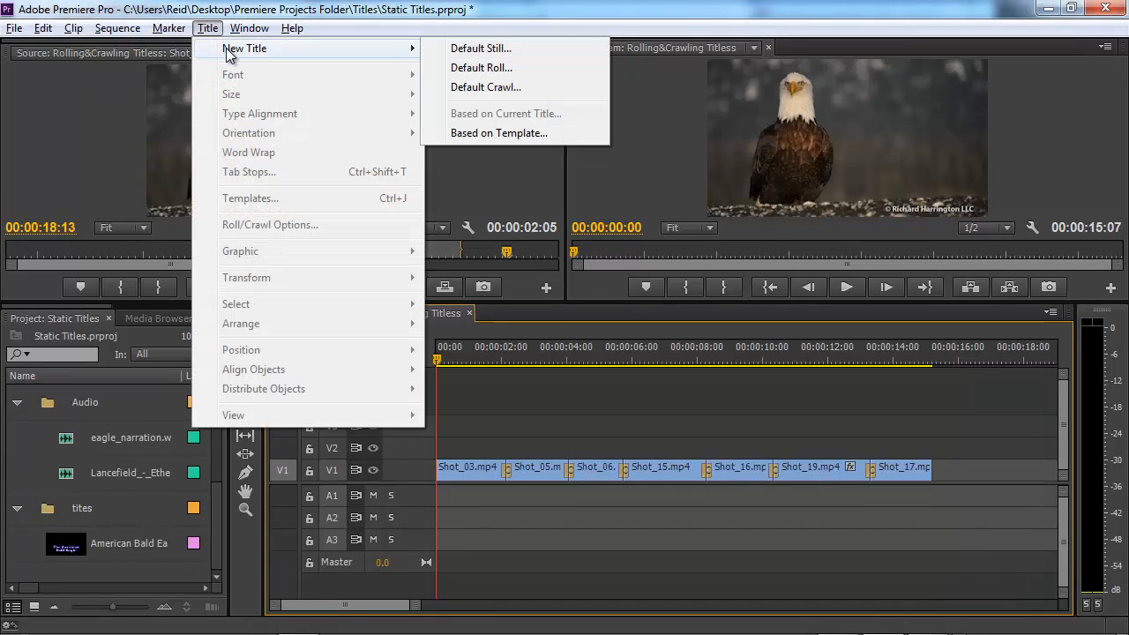
pyautogui.click(530, 67)
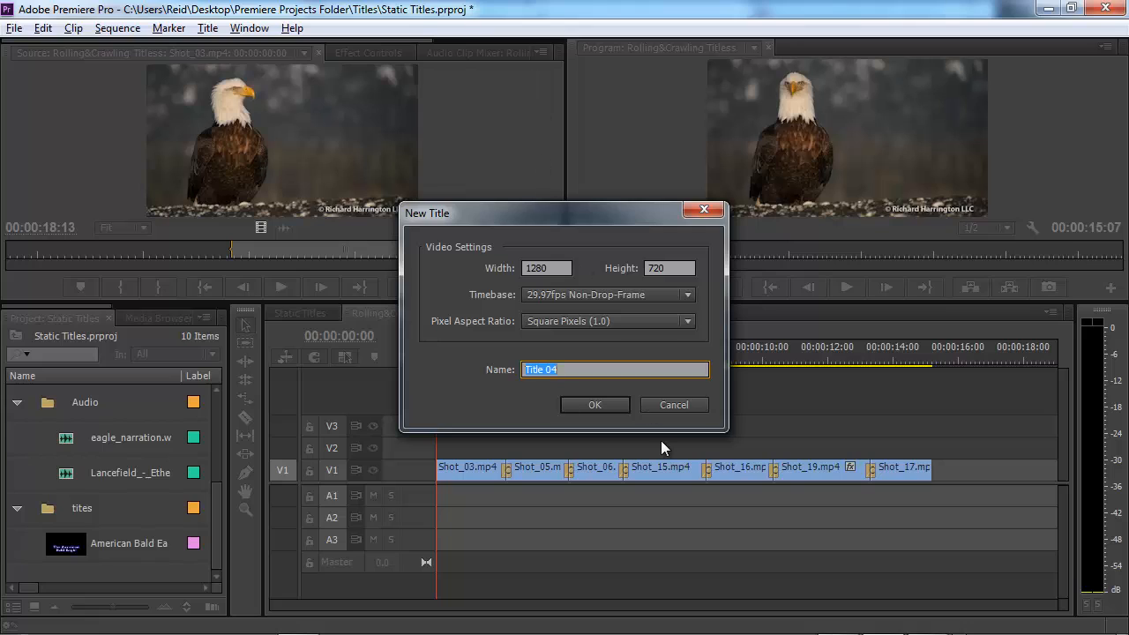
pyautogui.write('end credit roll')
pyautogui.click(619, 411)
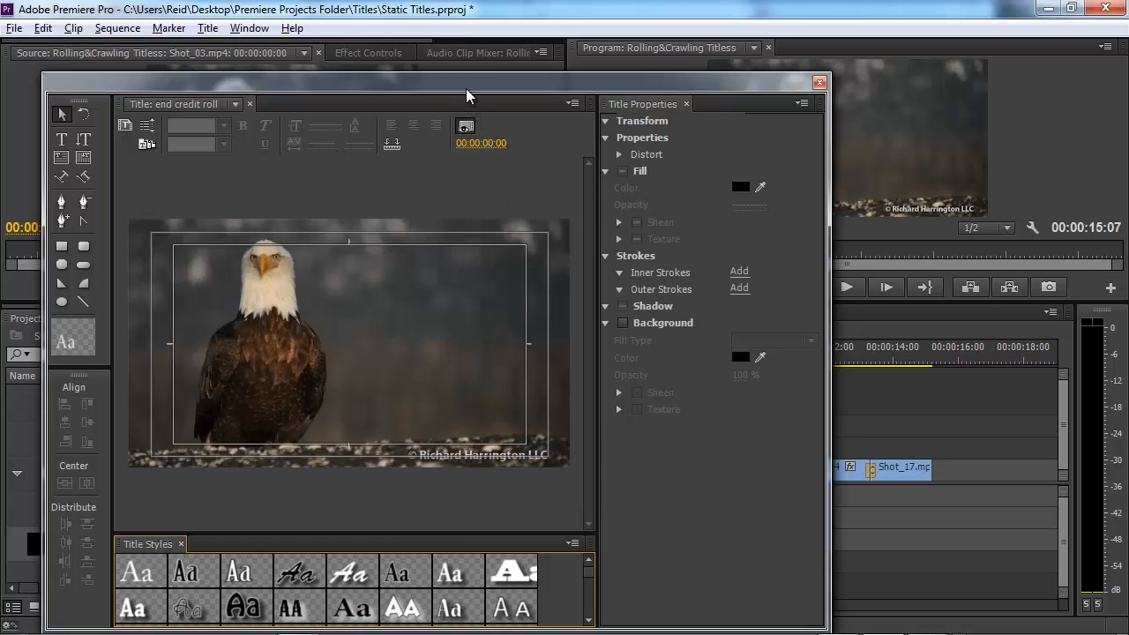
pyautogui.moveTo(465, 88); pyautogui.dragTo(687, 69)
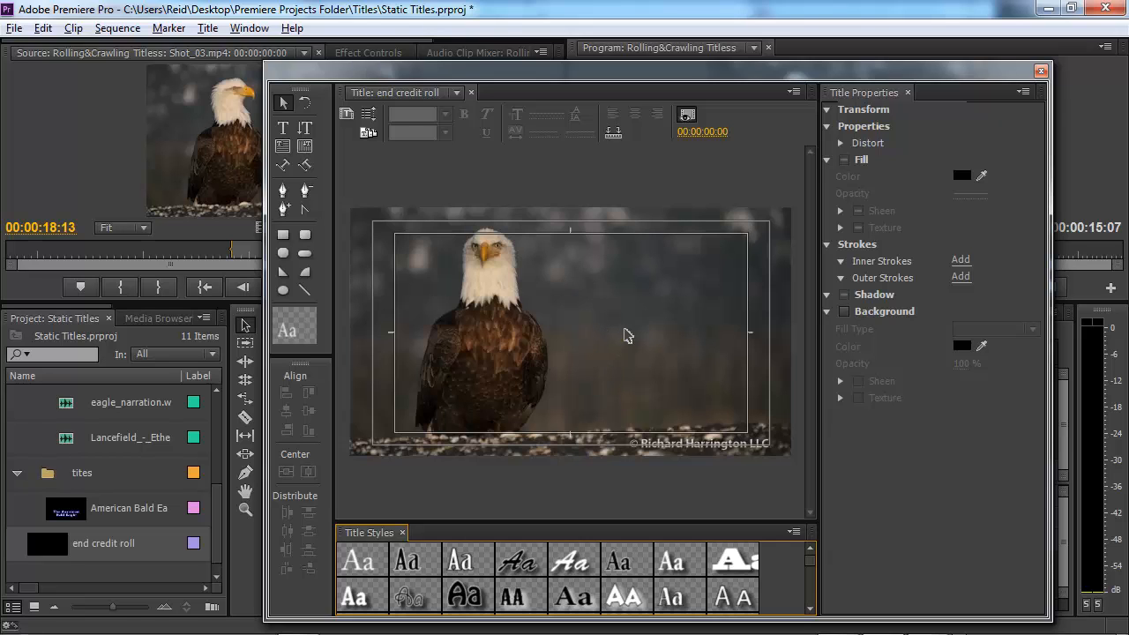
# - Switch to LibreOffice Writer and copy the whole credits text from title roll.txt
pyautogui.hotkey('alt', 'Tab')
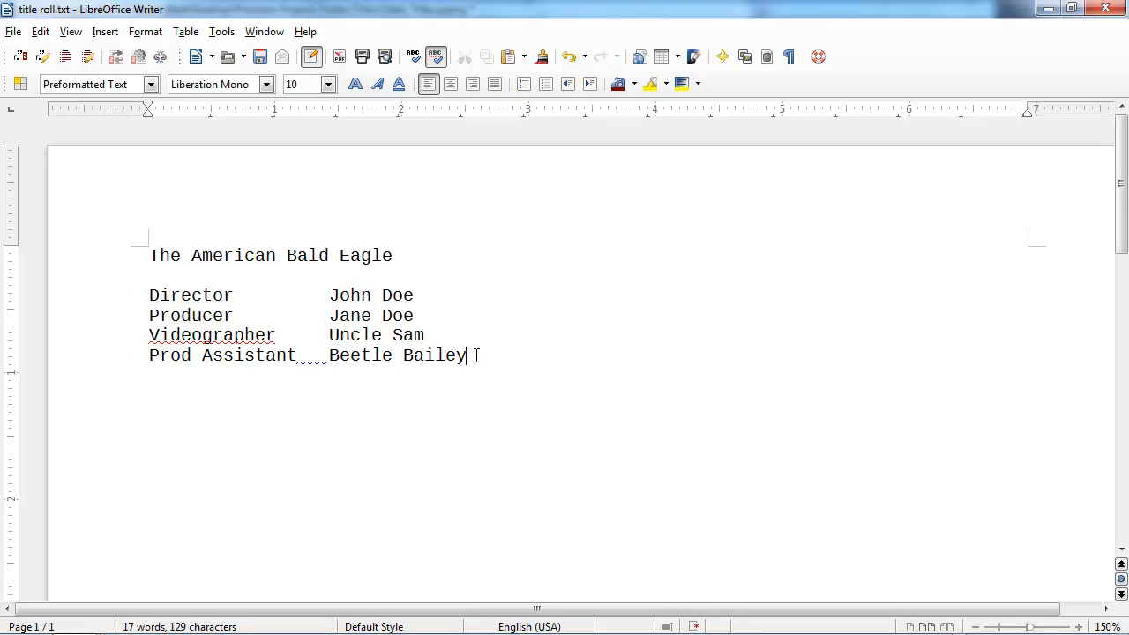
pyautogui.moveTo(475, 355); pyautogui.dragTo(107, 261)
pyautogui.hotkey('ctrl', 'c')
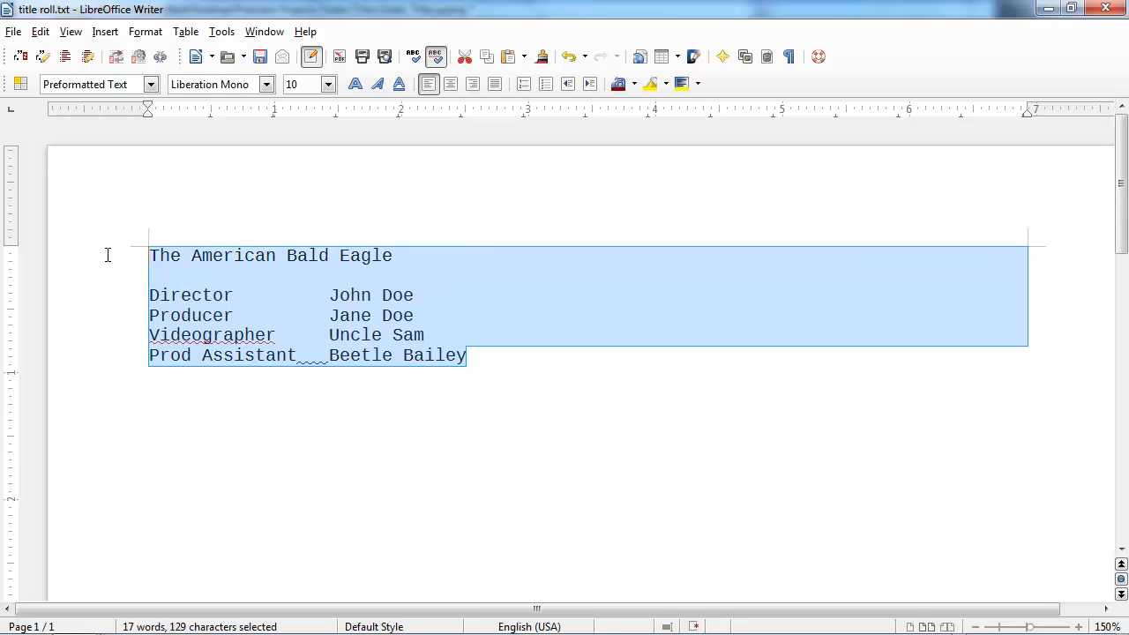
# - Return to Premiere Pro, paste the credits as type in the title, and move the block to about X 662.8, Y 376.2
pyautogui.hotkey('alt', 'Tab')
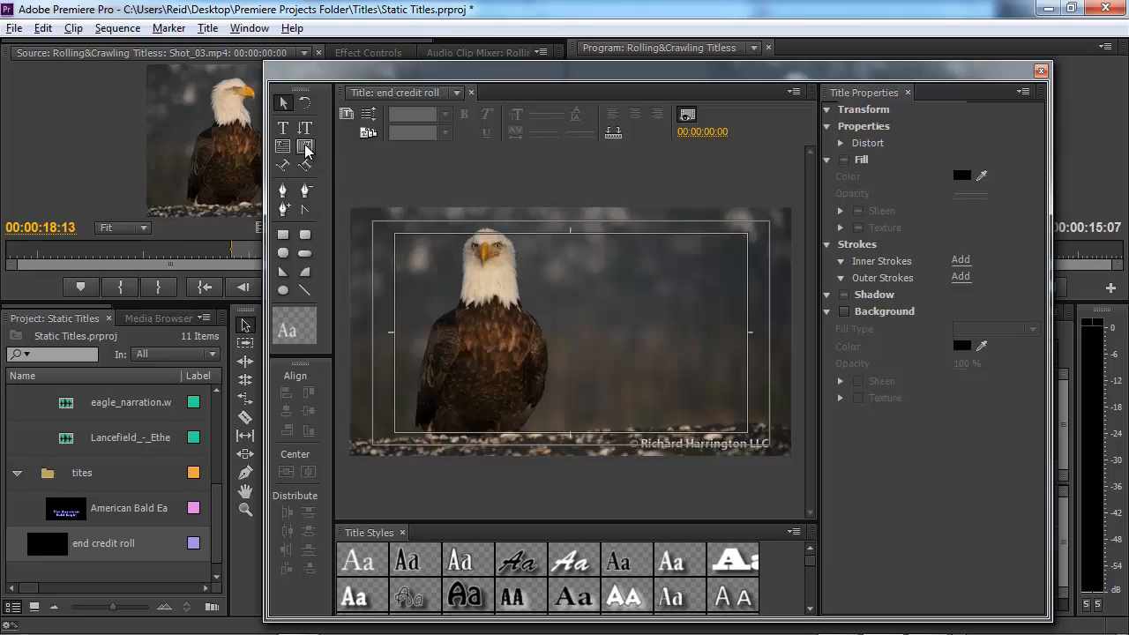
pyautogui.click(283, 128)
pyautogui.click(408, 252)
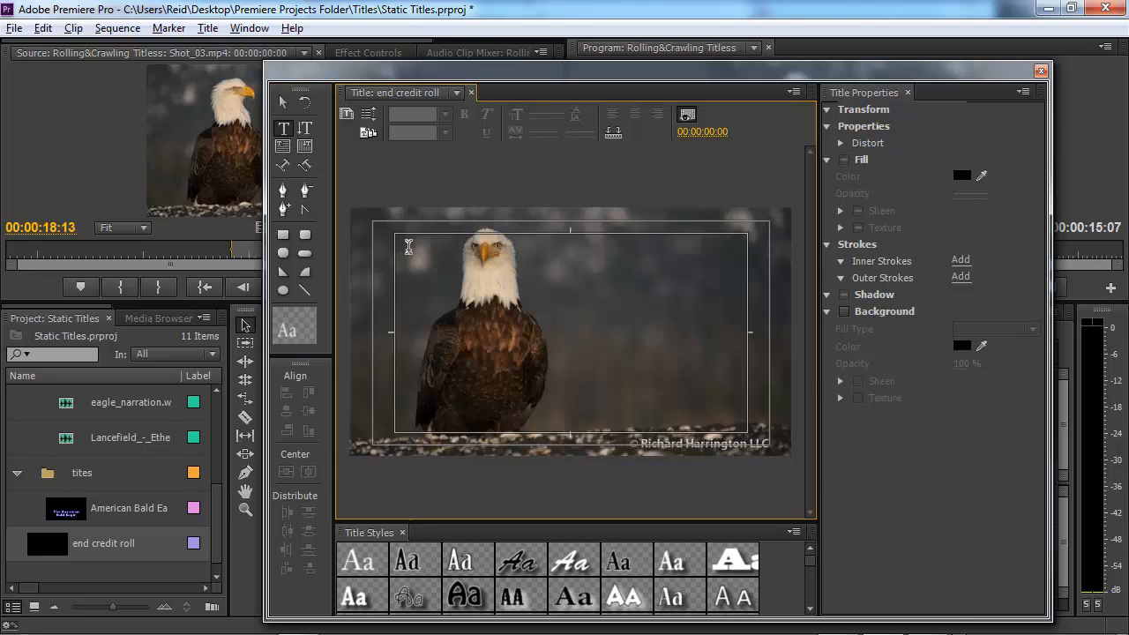
pyautogui.hotkey('ctrl', 'v')
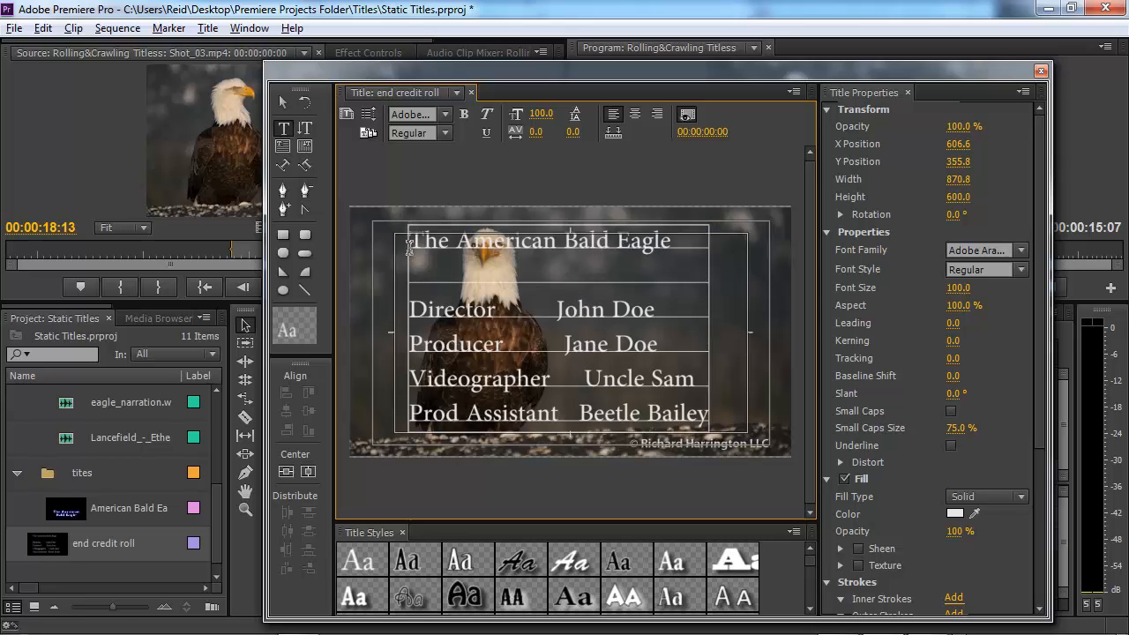
pyautogui.click(284, 100)
pyautogui.moveTo(495, 262); pyautogui.dragTo(523, 274)
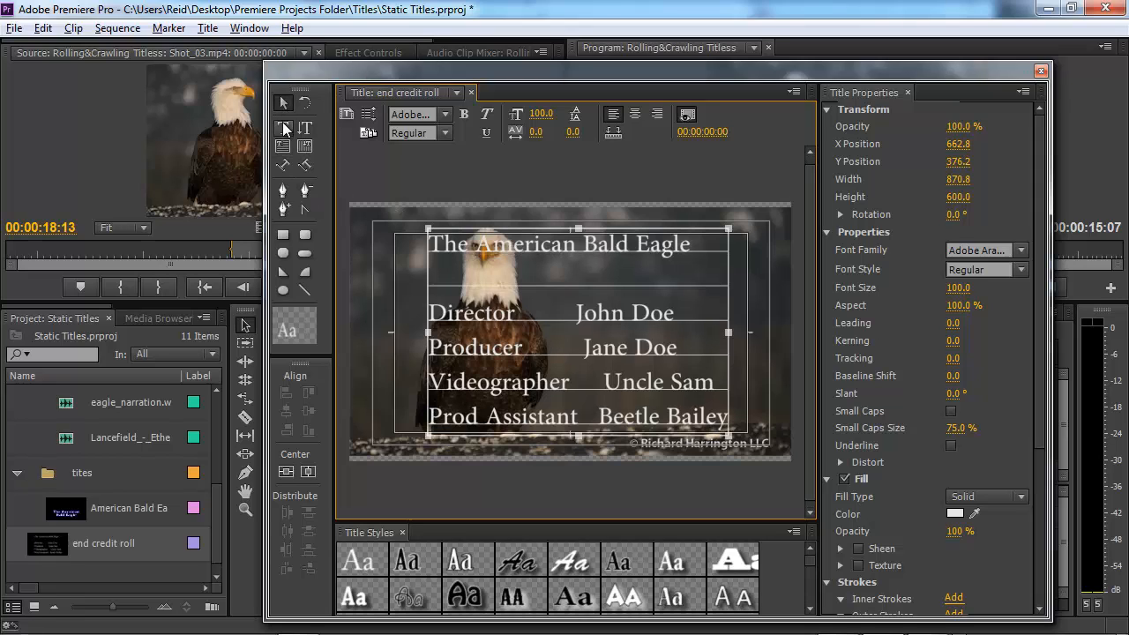
# - Indent the heading "The American Bald Eagle" slightly and adjust the spacing before each crew name so the names line up in one column
pyautogui.click(284, 128)
pyautogui.click(431, 243)
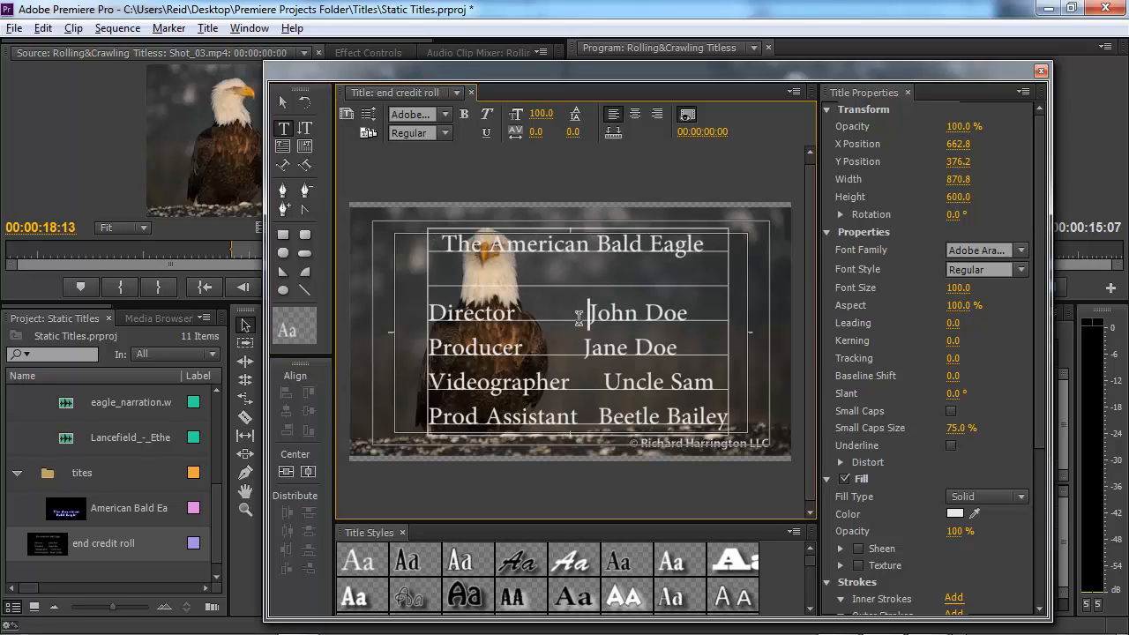
pyautogui.click(589, 347)
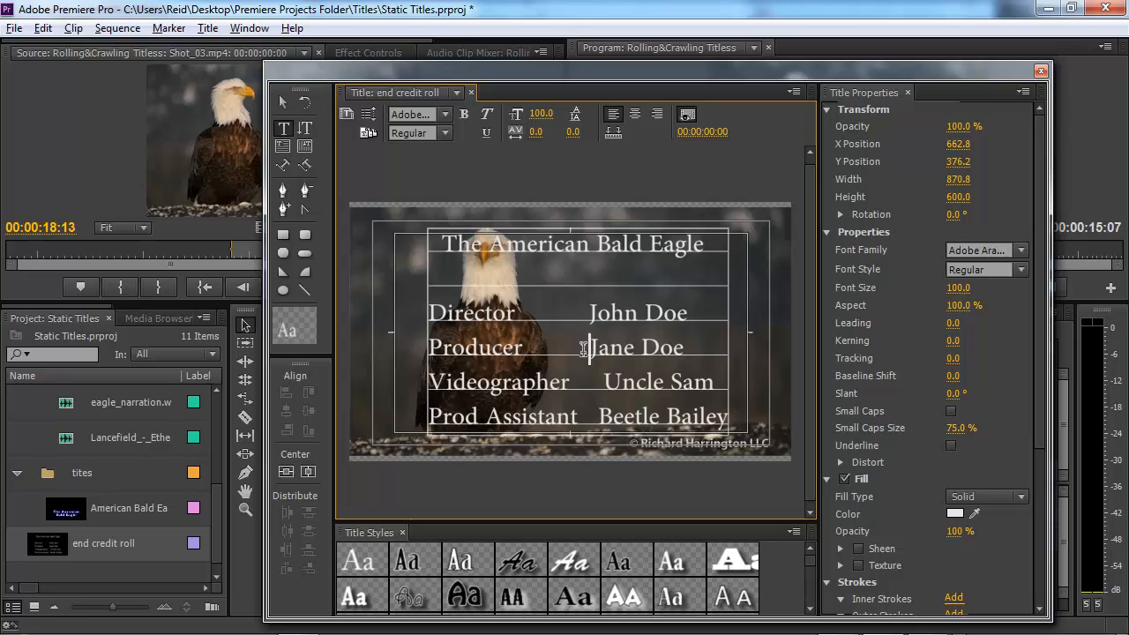
pyautogui.click(605, 381)
pyautogui.press('BackSpace')
pyautogui.press('BackSpace')
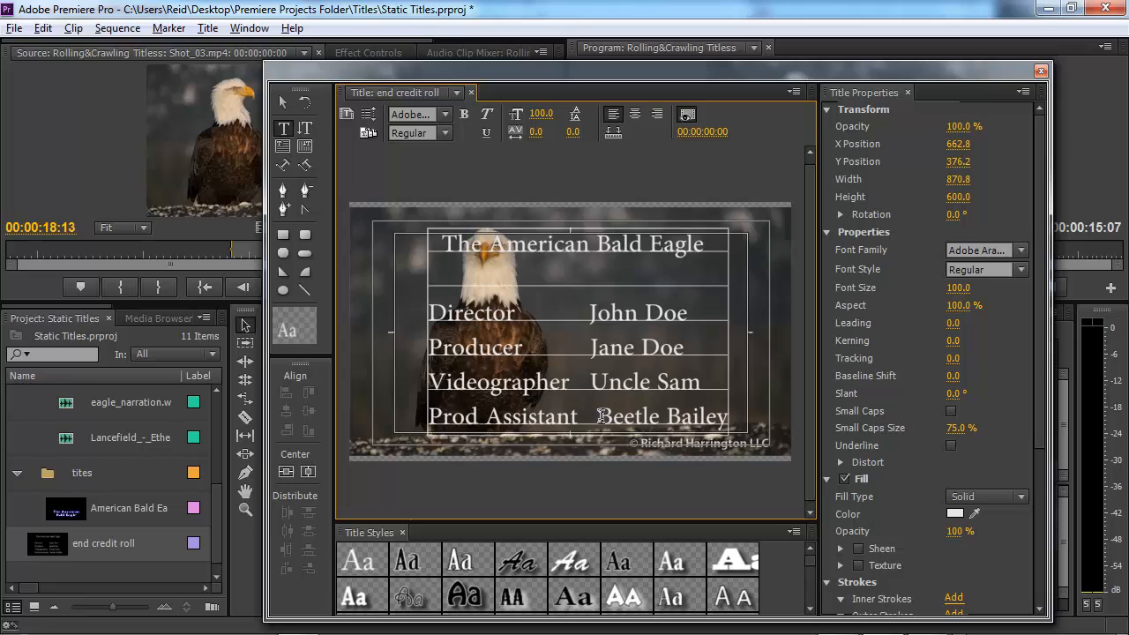
pyautogui.click(600, 416)
pyautogui.press('BackSpace')
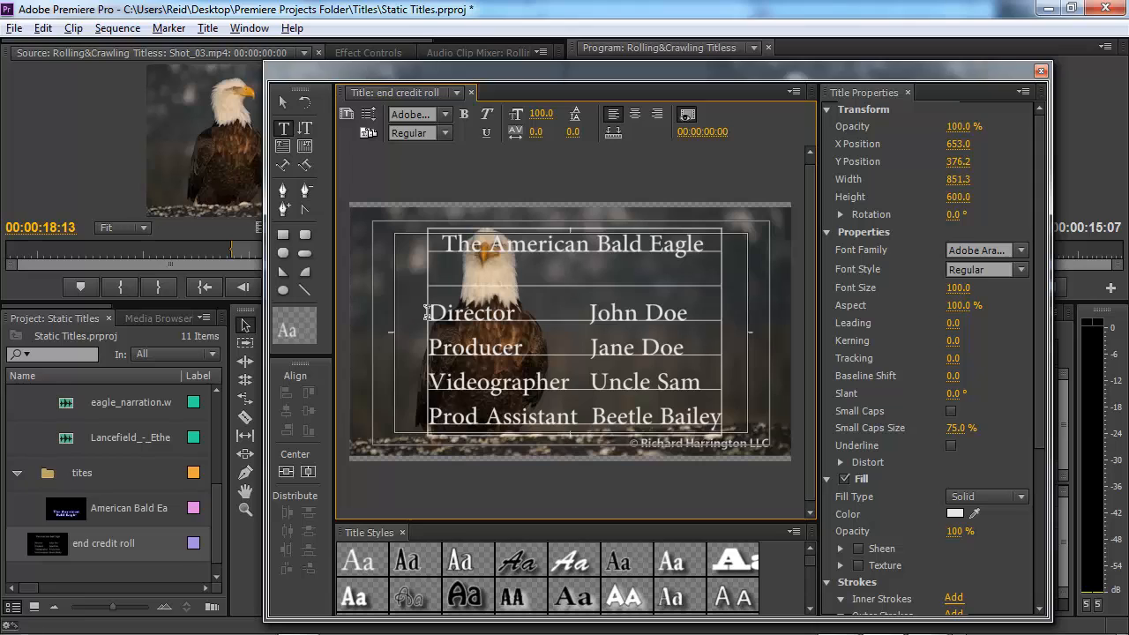
# - Set the four crew credit lines to Arial, style Black, at font size 53
pyautogui.moveTo(426, 313); pyautogui.dragTo(737, 434)
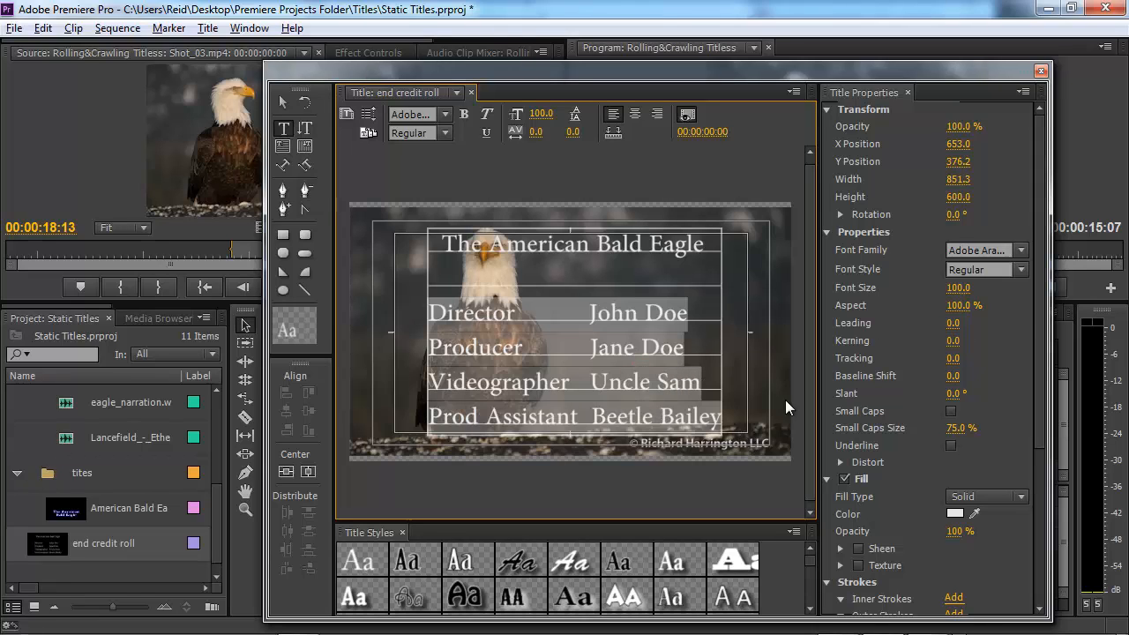
pyautogui.click(1021, 251)
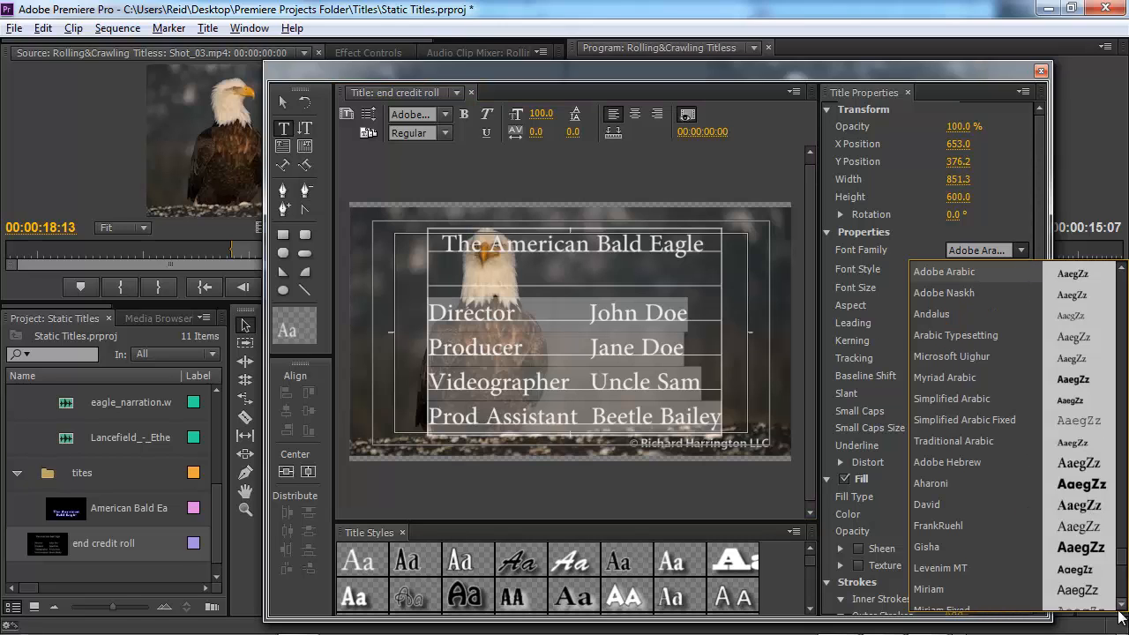
pyautogui.moveTo(1120, 560); pyautogui.dragTo(1122, 283)
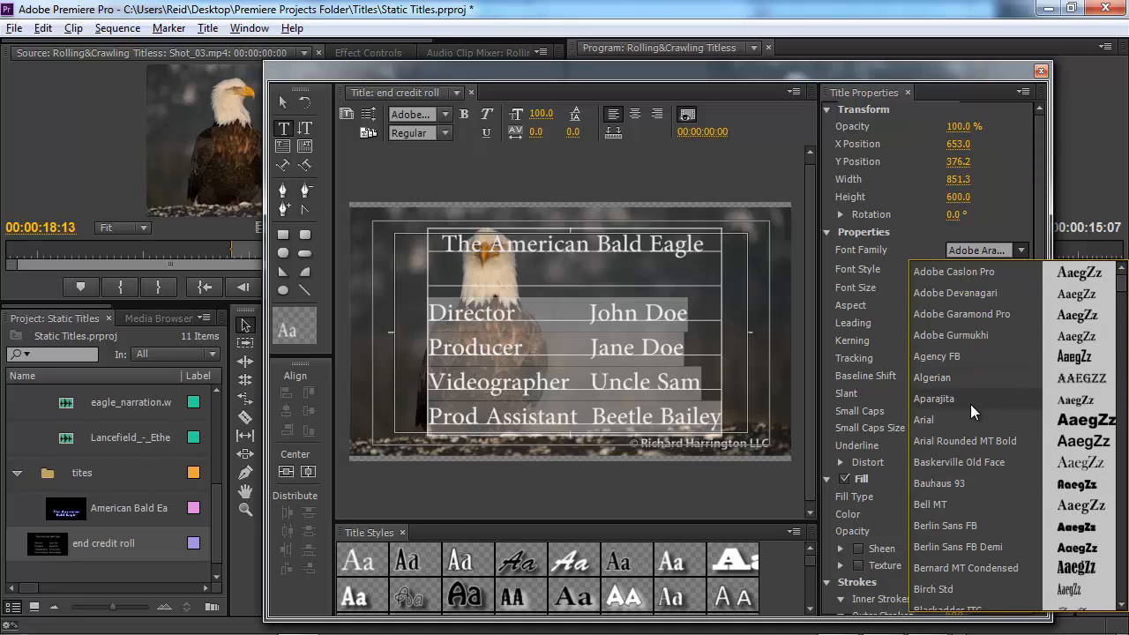
pyautogui.click(943, 418)
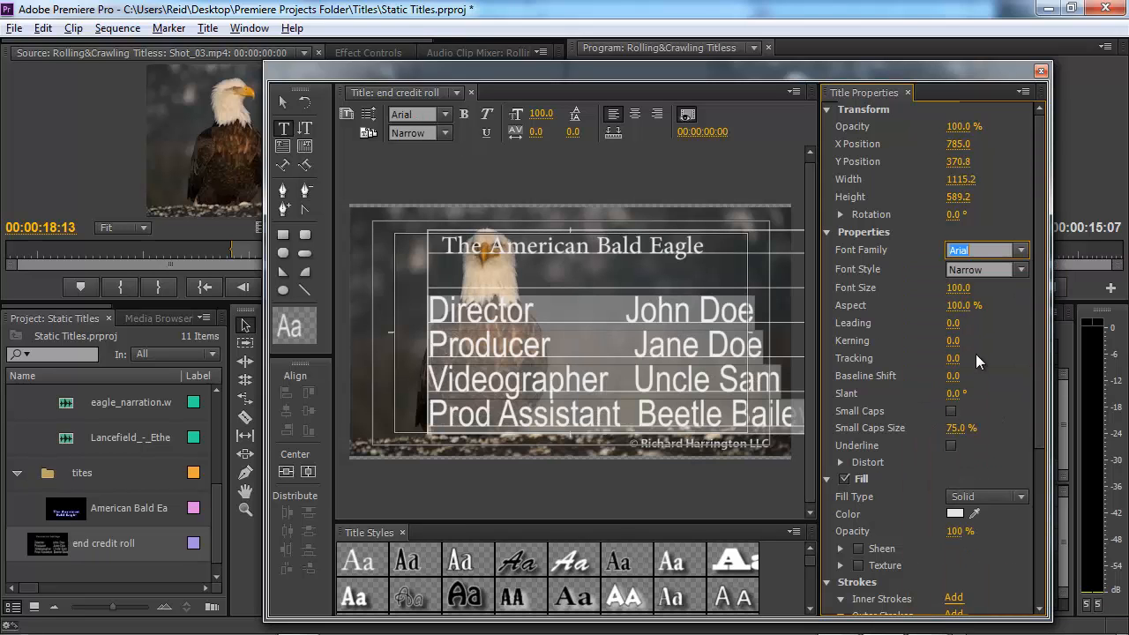
pyautogui.click(1022, 271)
pyautogui.click(996, 289)
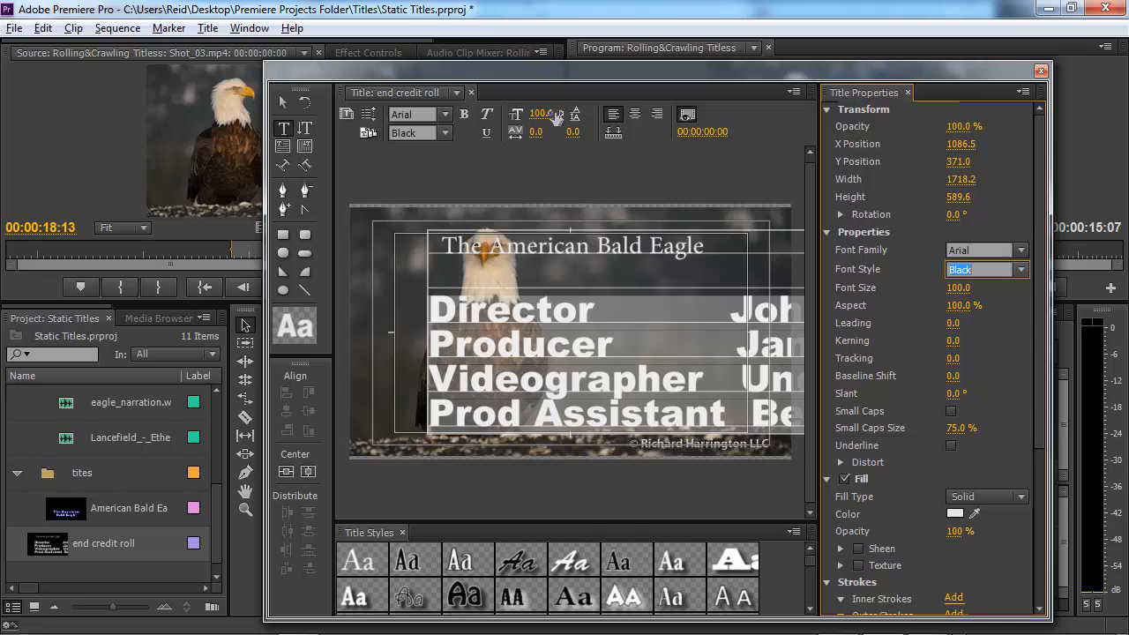
pyautogui.moveTo(545, 116); pyautogui.dragTo(482, 124)
# - Move the text block to about X 629.1, Y 386.5 and space the first three crew names to line up with the last one
pyautogui.click(282, 102)
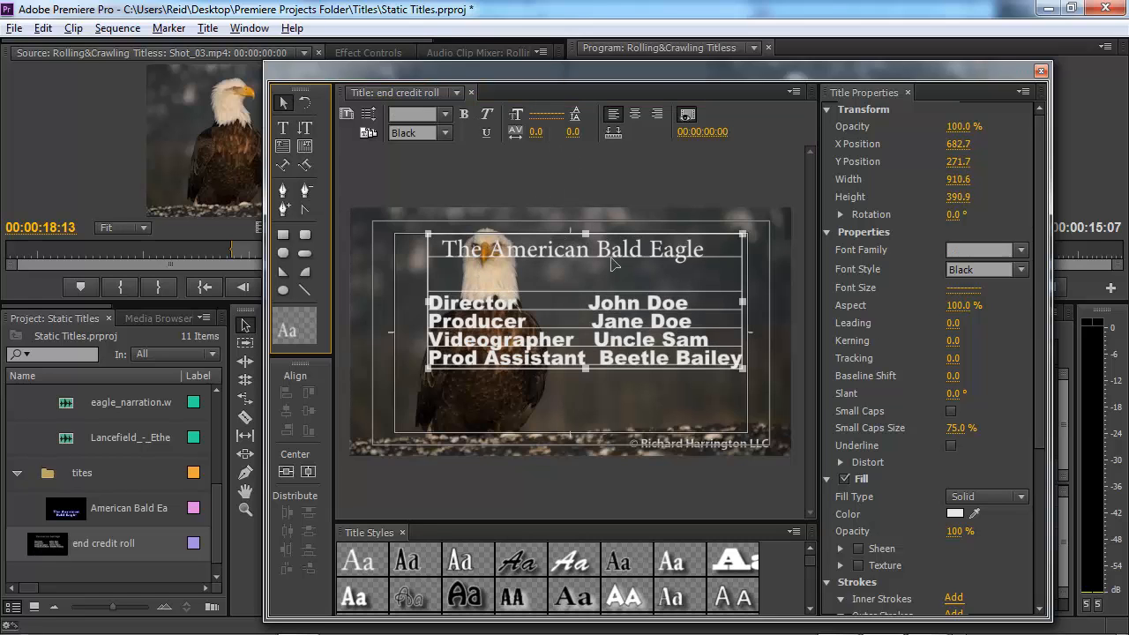
pyautogui.moveTo(615, 256); pyautogui.dragTo(597, 294)
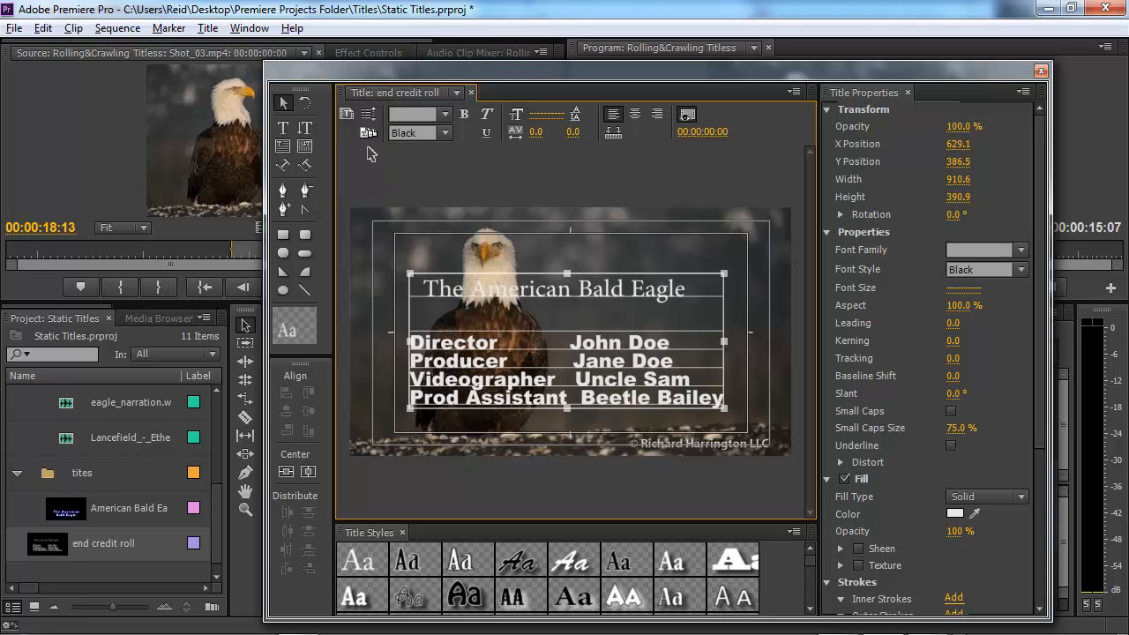
pyautogui.click(282, 127)
pyautogui.click(592, 289)
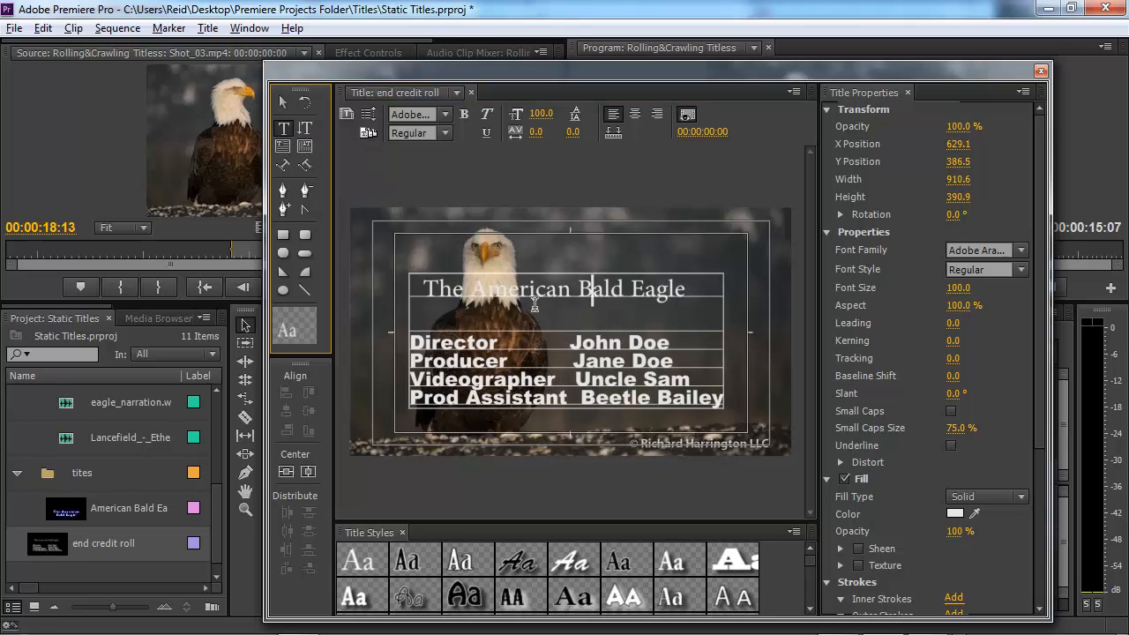
pyautogui.click(578, 378)
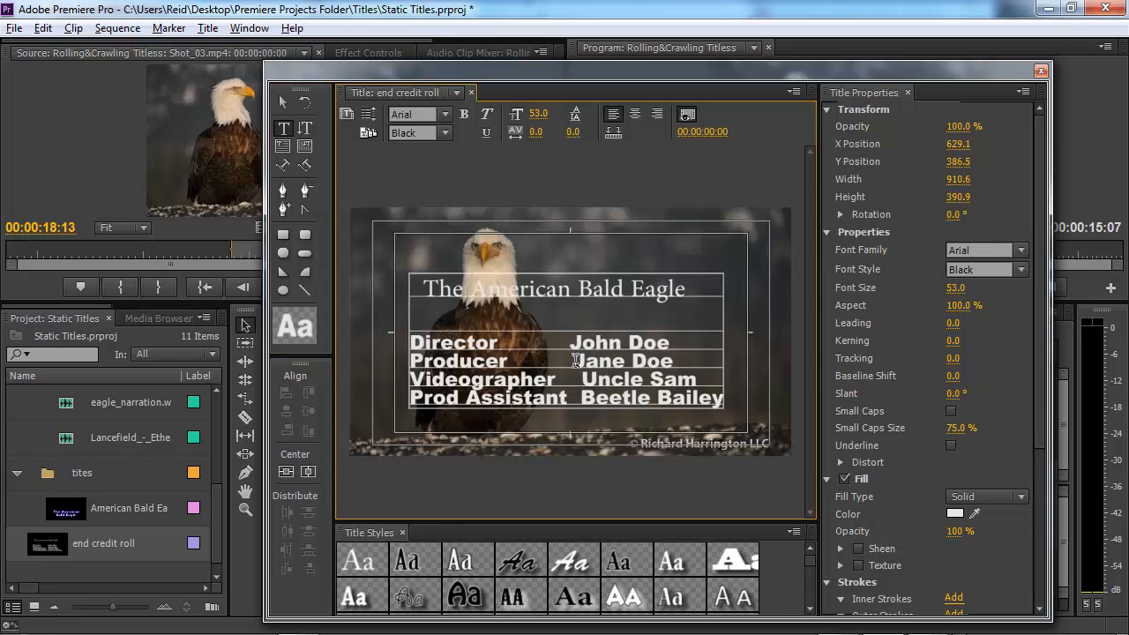
pyautogui.click(574, 360)
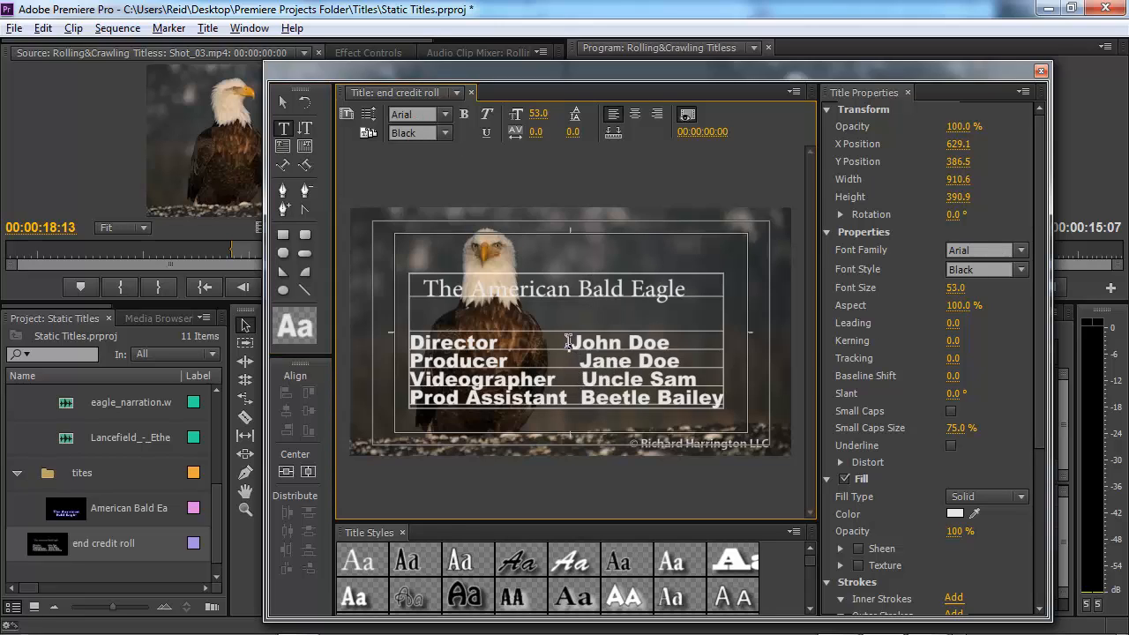
pyautogui.click(573, 343)
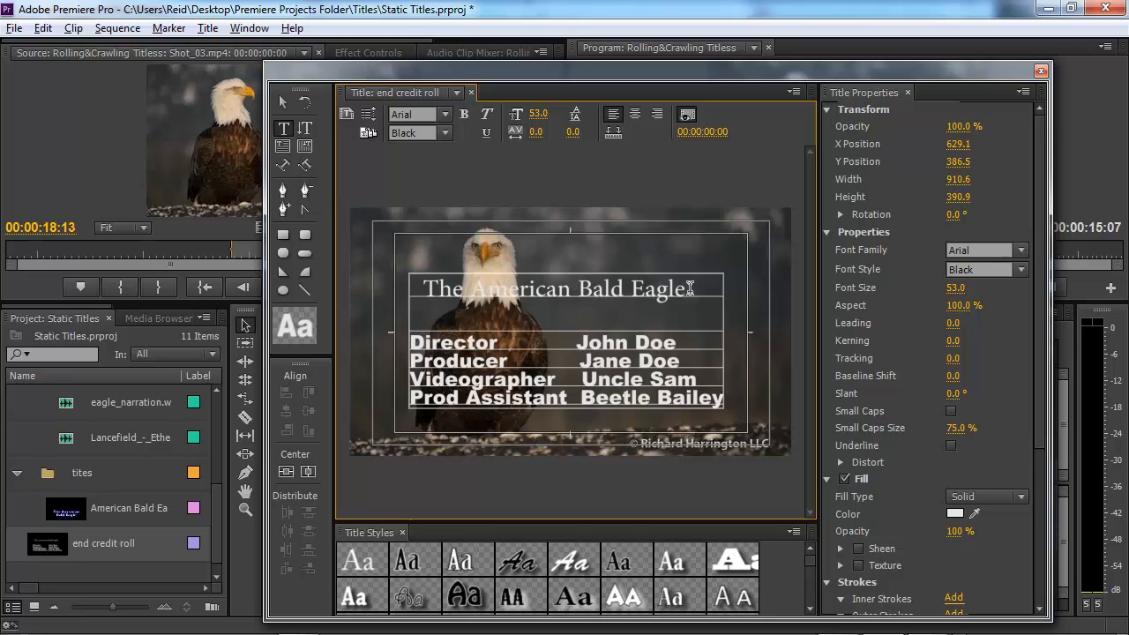
# - Set the heading "The American Bald Eagle" to Arial, style Black, at font size 56
pyautogui.moveTo(690, 289); pyautogui.dragTo(424, 289)
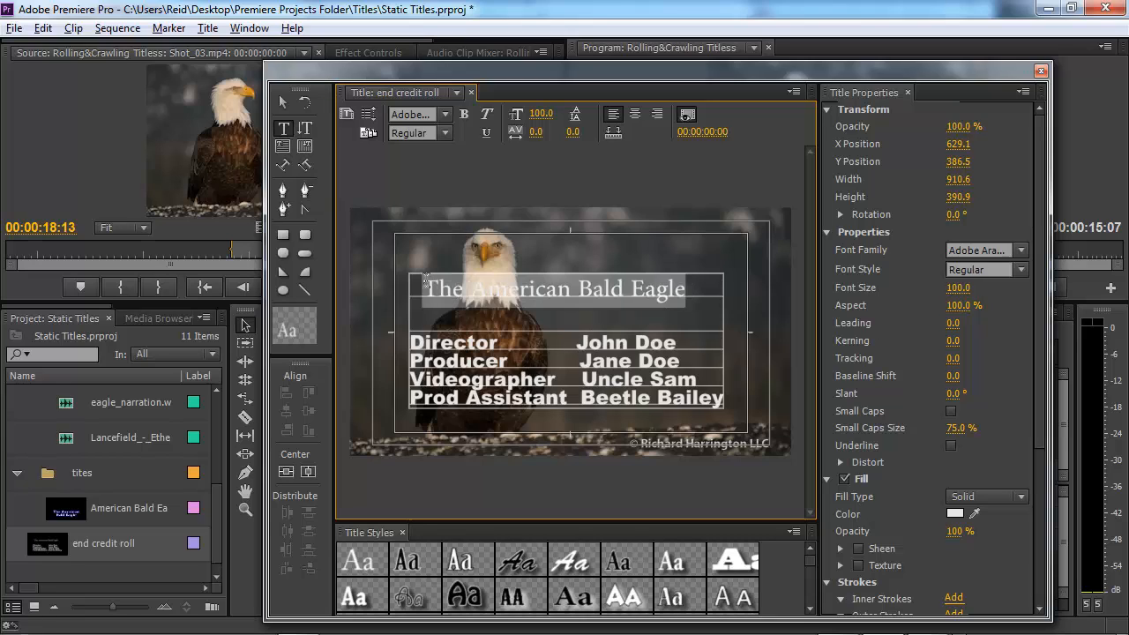
pyautogui.click(1018, 252)
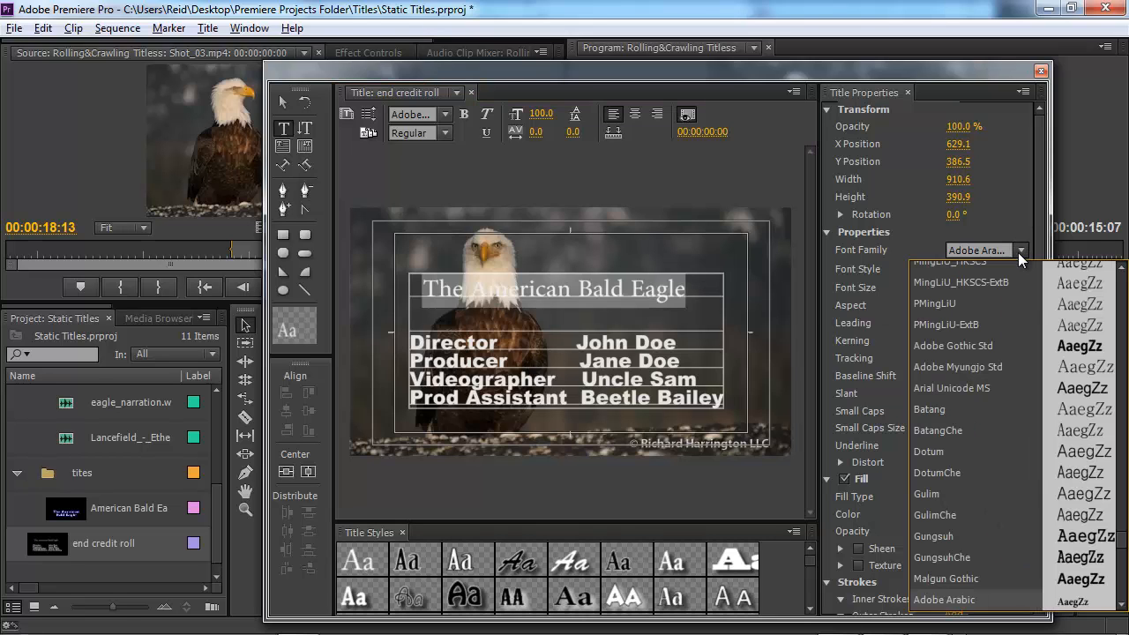
pyautogui.moveTo(1122, 540); pyautogui.dragTo(1120, 287)
pyautogui.click(954, 424)
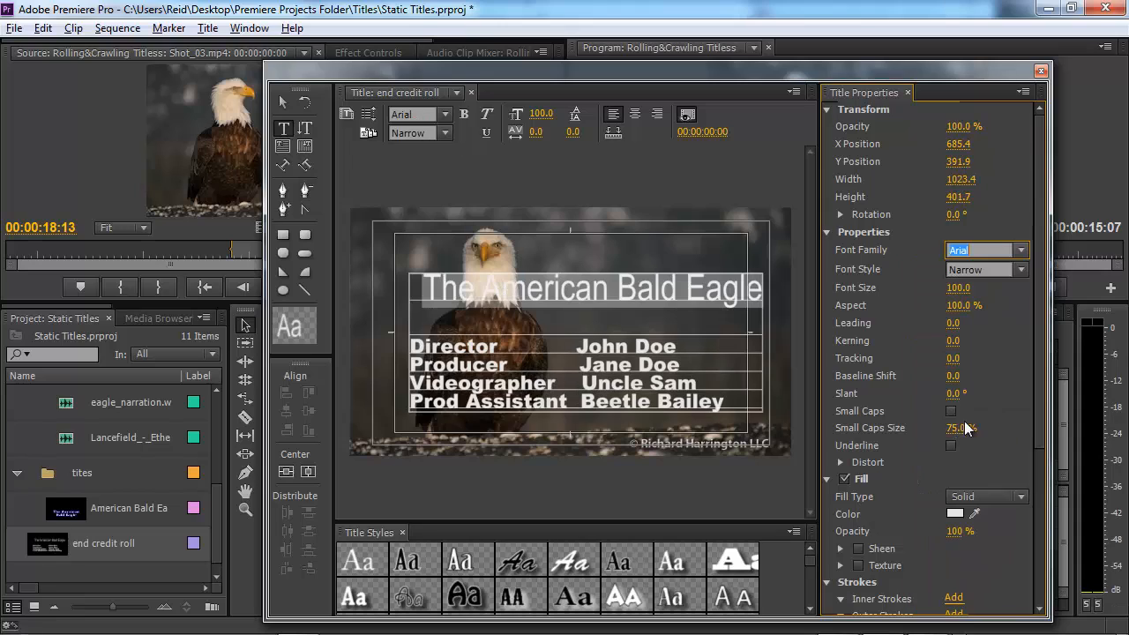
pyautogui.click(1025, 267)
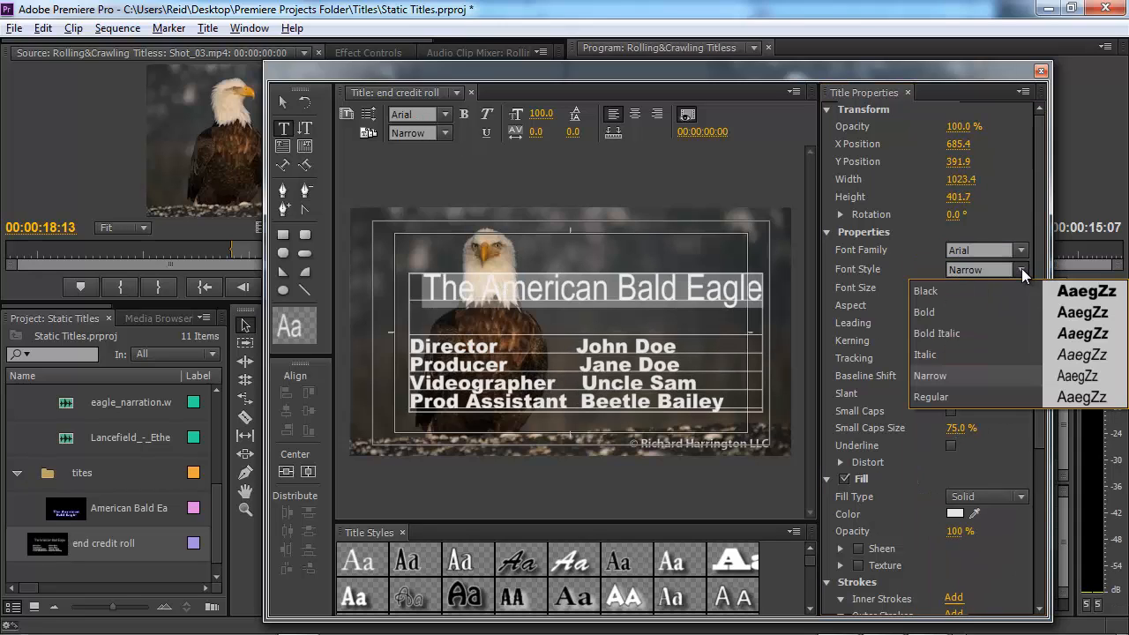
pyautogui.click(1009, 290)
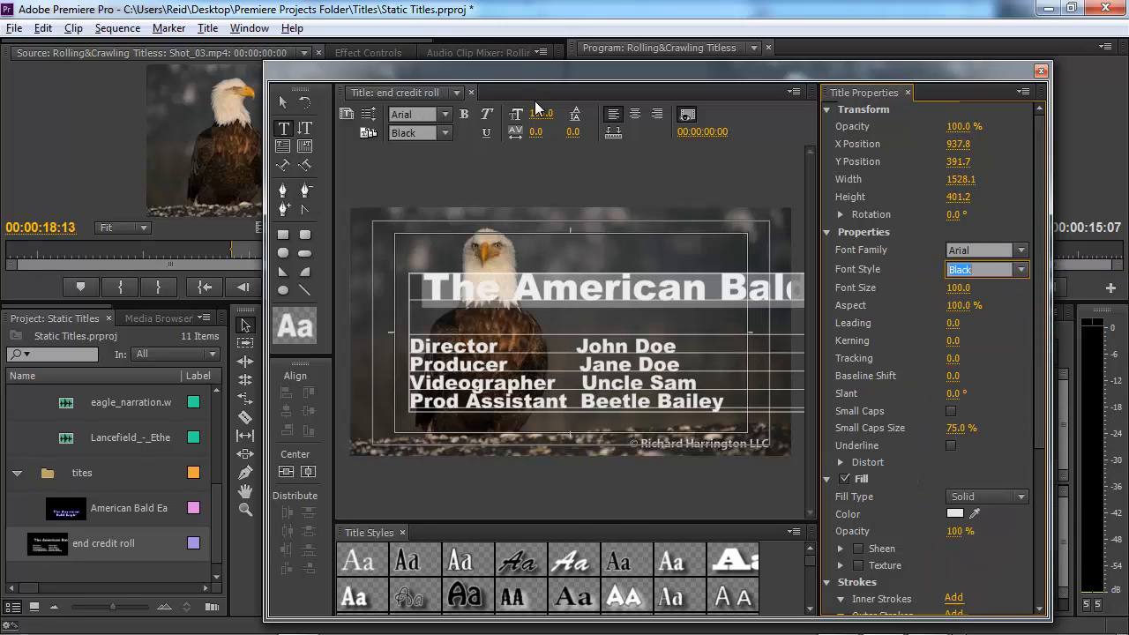
pyautogui.moveTo(535, 113); pyautogui.dragTo(502, 123)
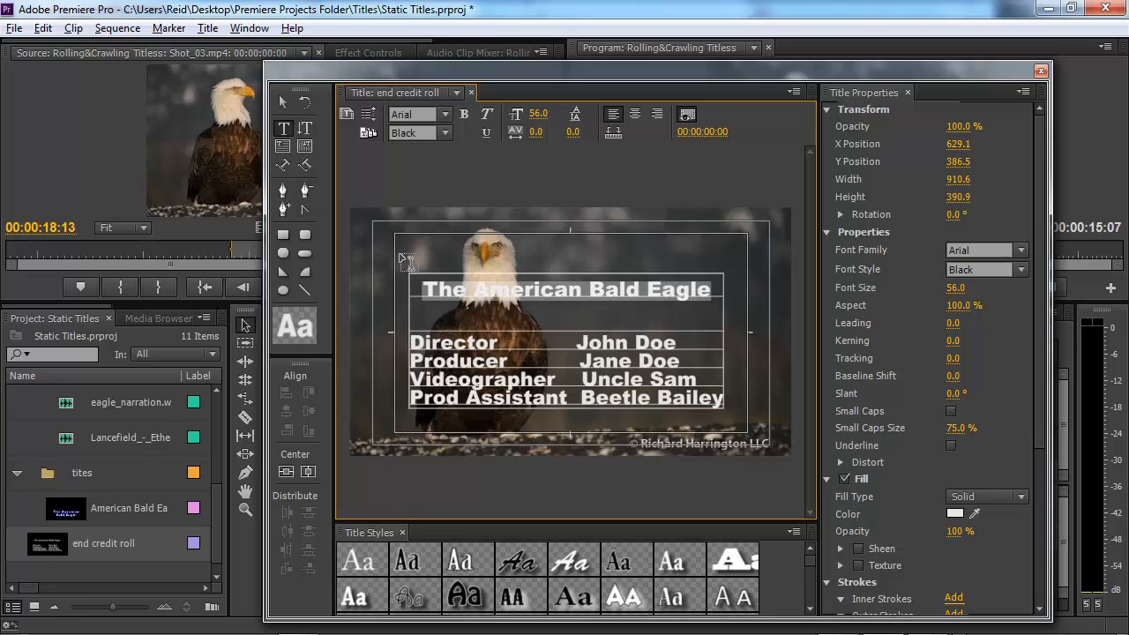
# - Add an outer stroke to all of the credit text, including the heading
pyautogui.click(416, 284)
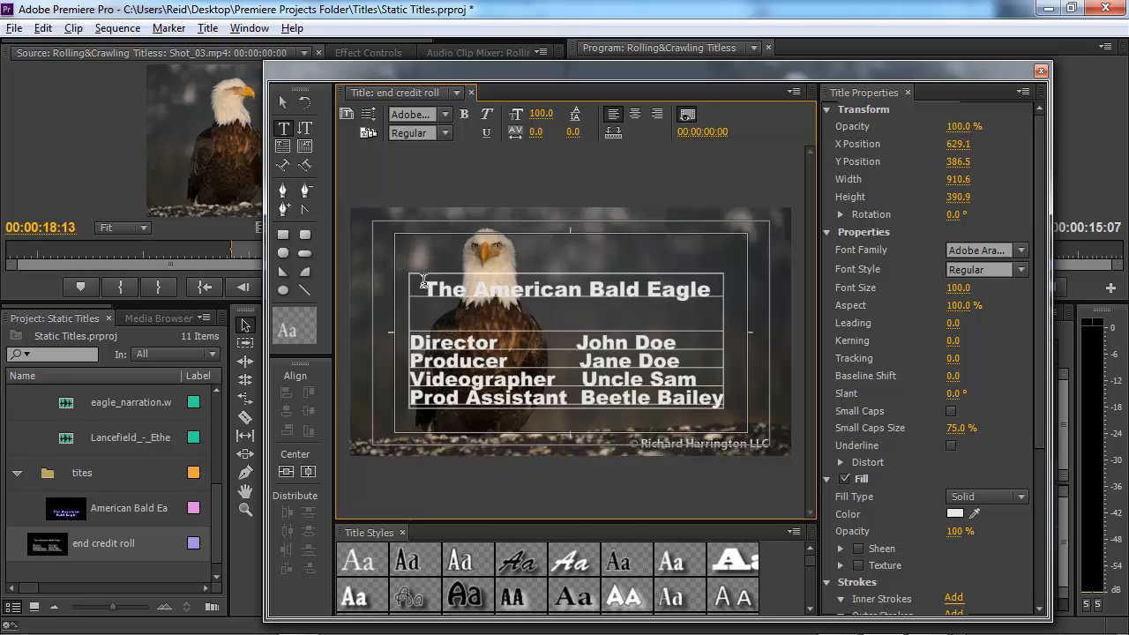
pyautogui.moveTo(425, 280); pyautogui.dragTo(717, 404)
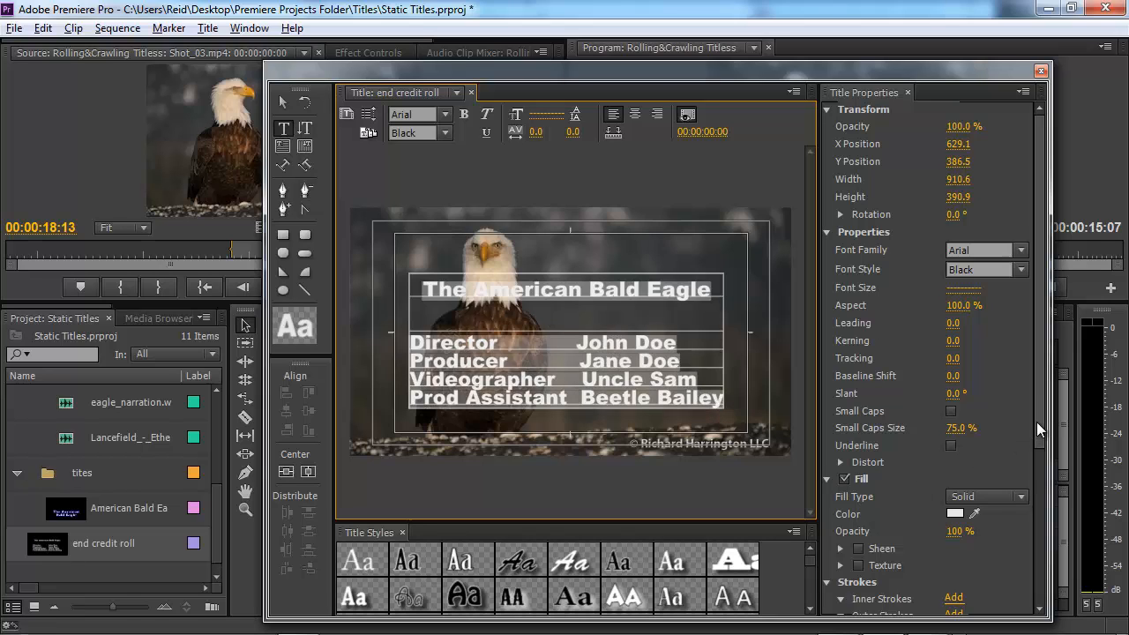
pyautogui.moveTo(1036, 421); pyautogui.dragTo(1023, 592)
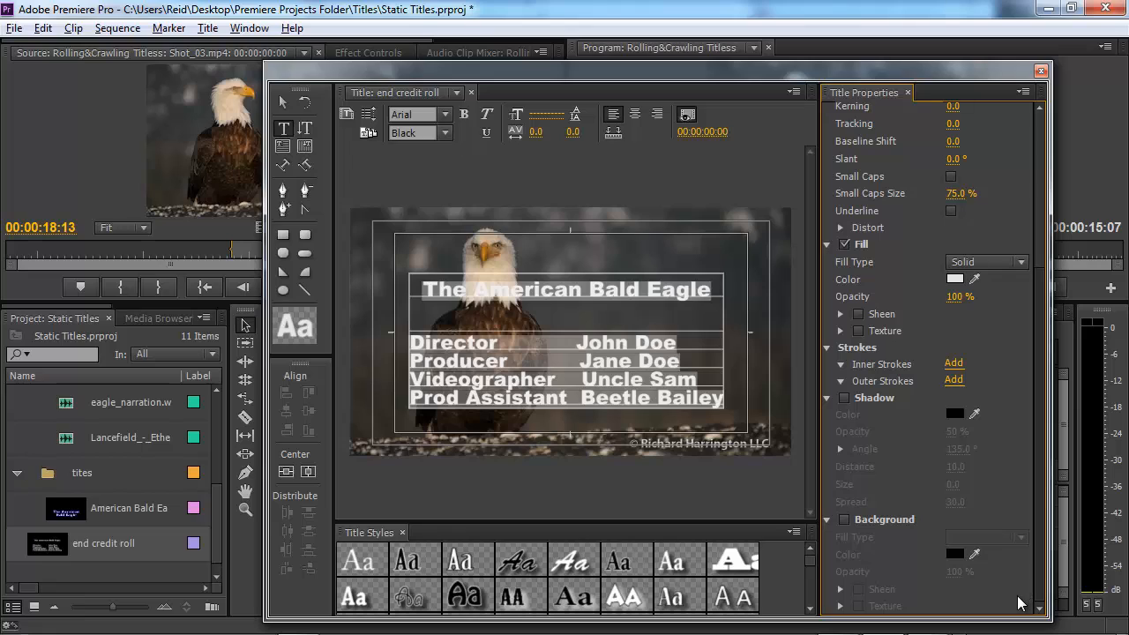
pyautogui.click(953, 380)
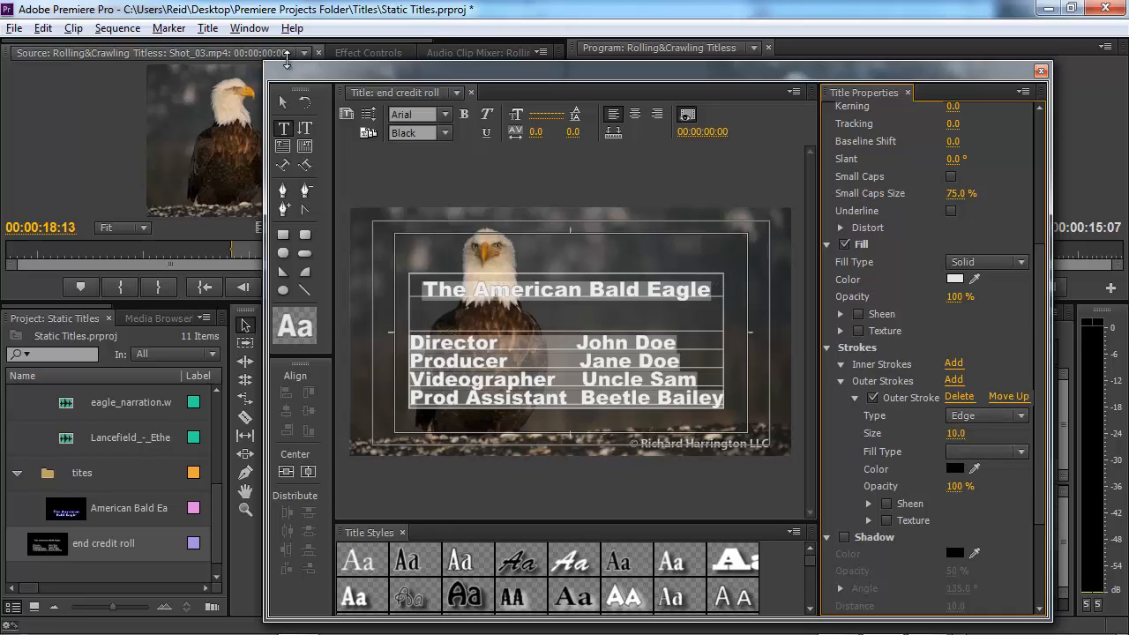
# - Set the outer stroke size of all the credit text to 20
pyautogui.click(282, 104)
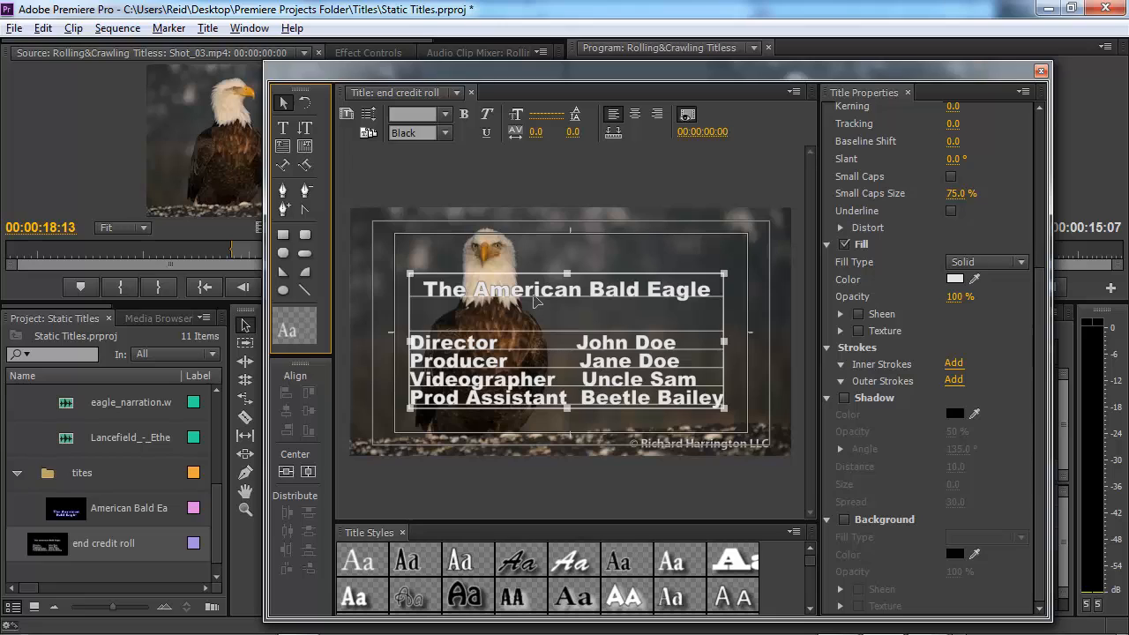
pyautogui.click(285, 129)
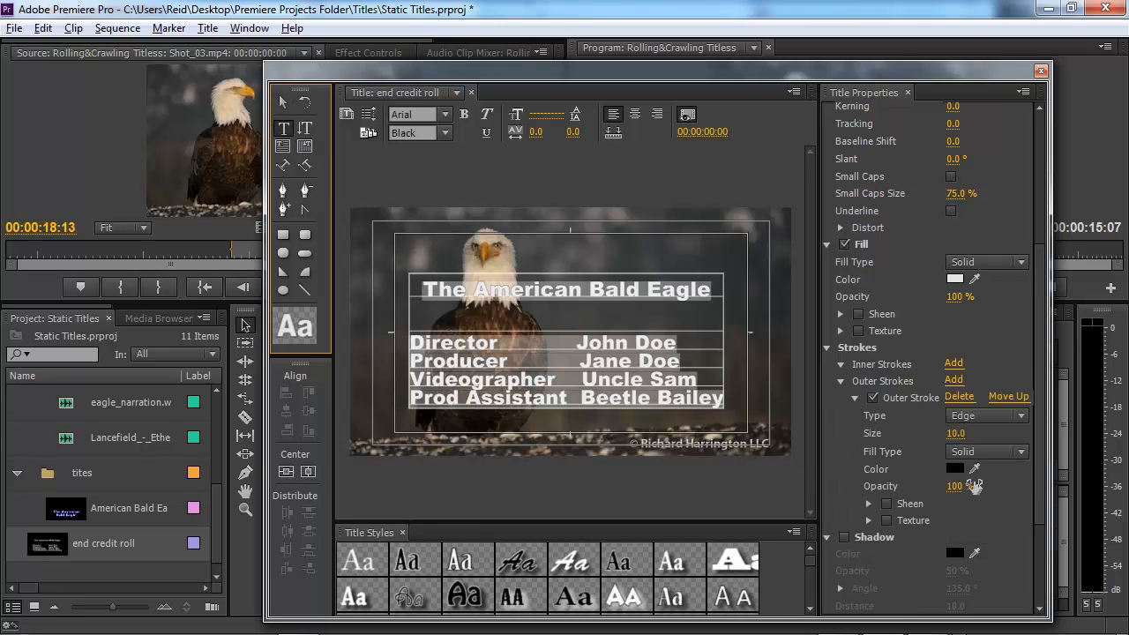
pyautogui.click(957, 434)
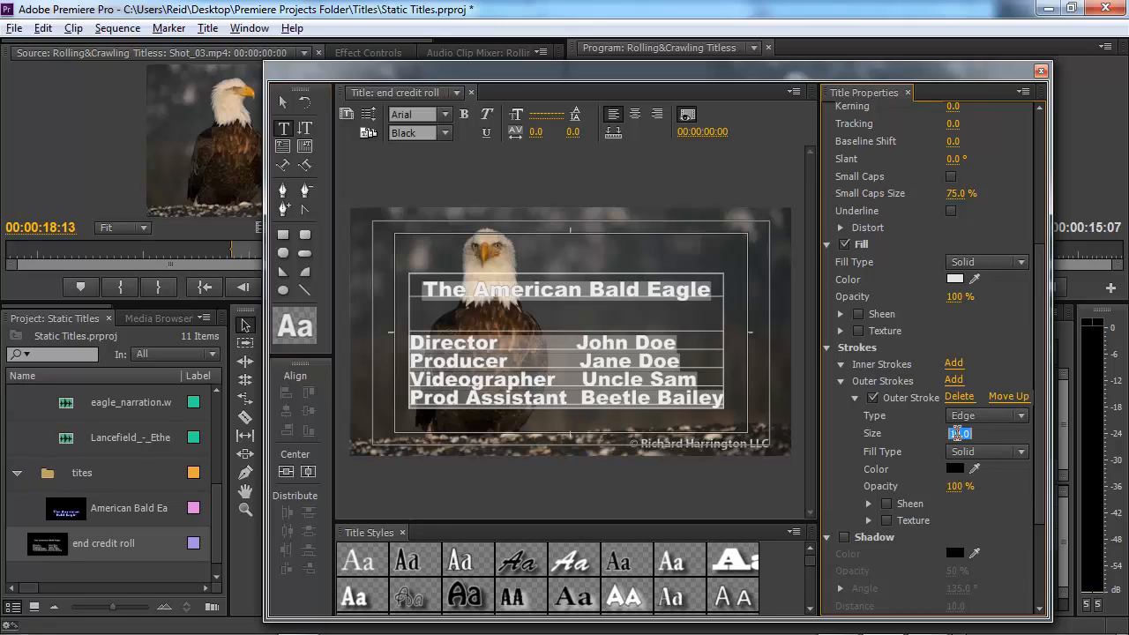
pyautogui.write('20')
pyautogui.press('Return')
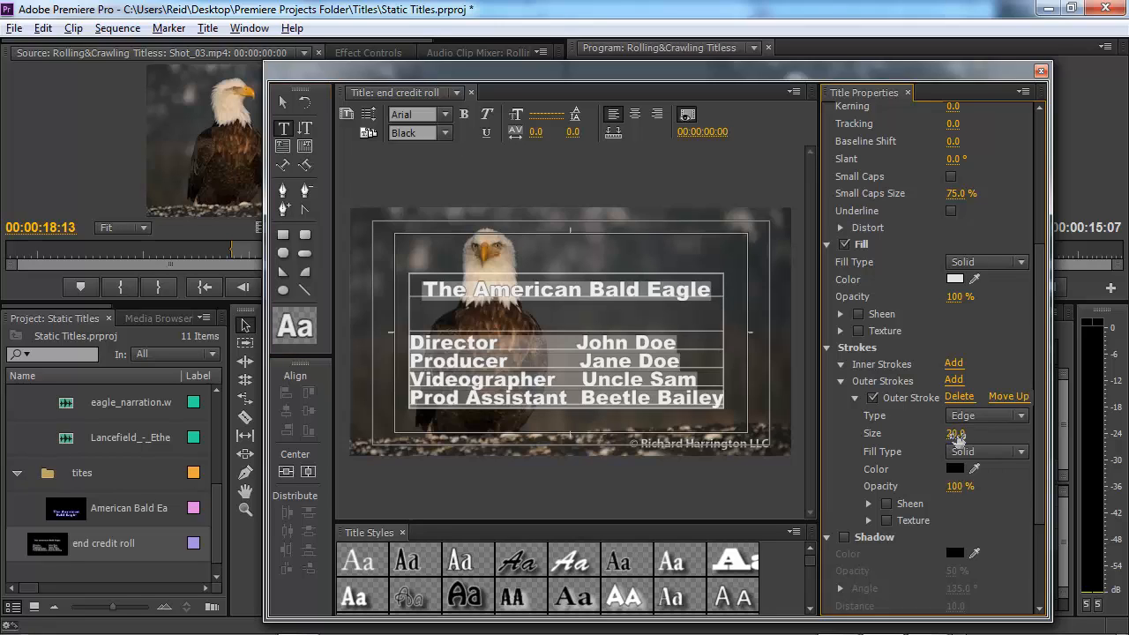
pyautogui.click(283, 103)
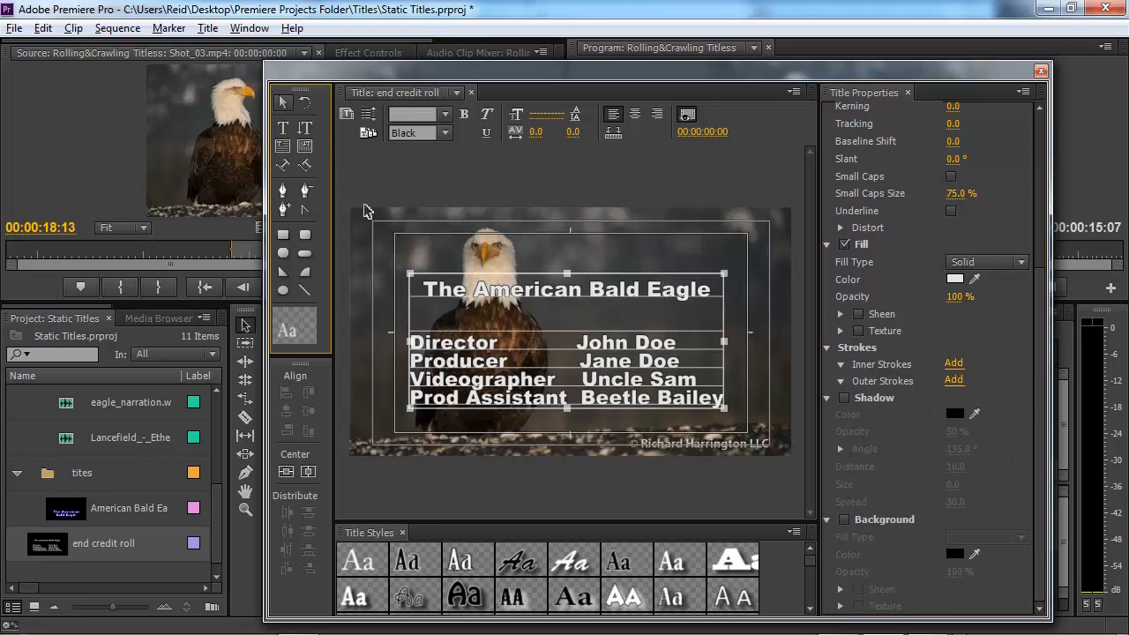
# - Add a shadow with 75% opacity to all of the credit text, including the heading
pyautogui.click(283, 128)
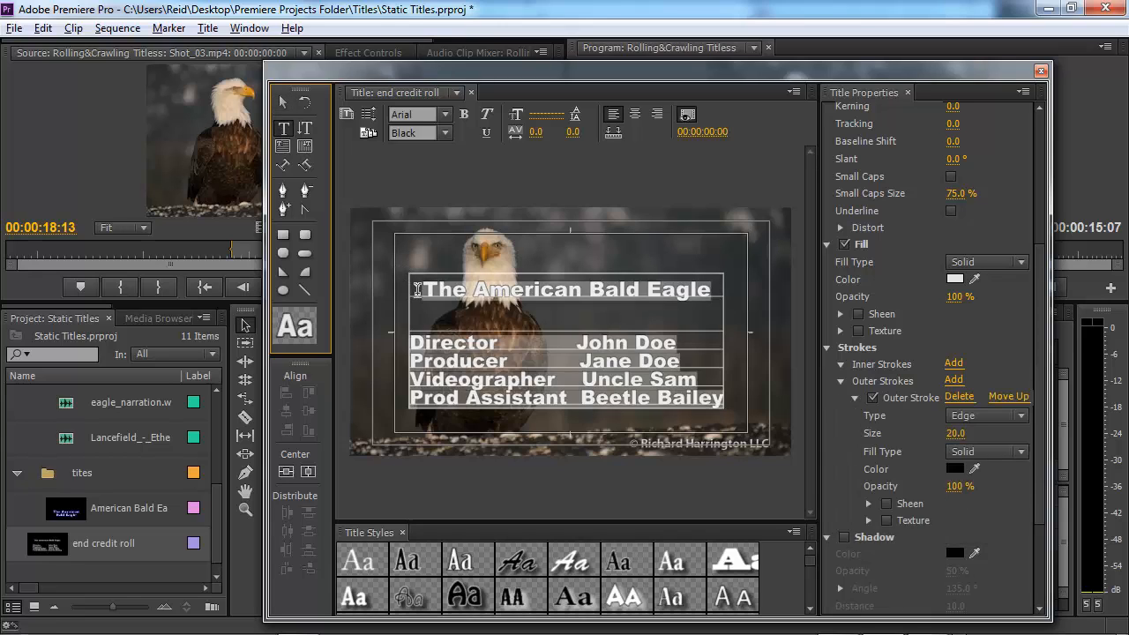
pyautogui.click(417, 290)
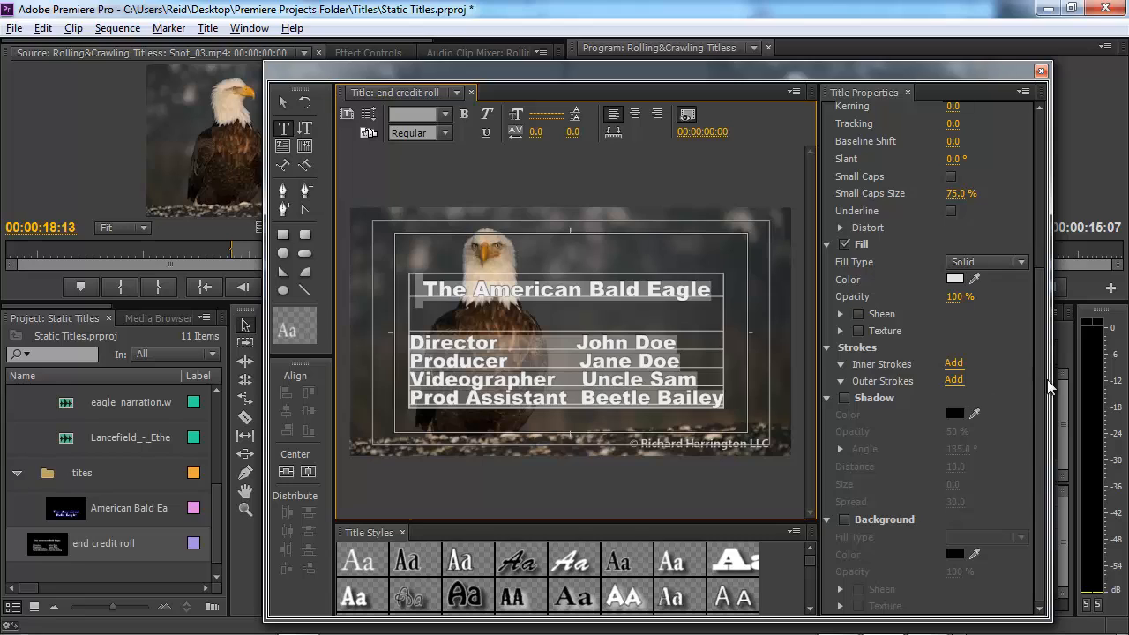
pyautogui.click(1038, 436)
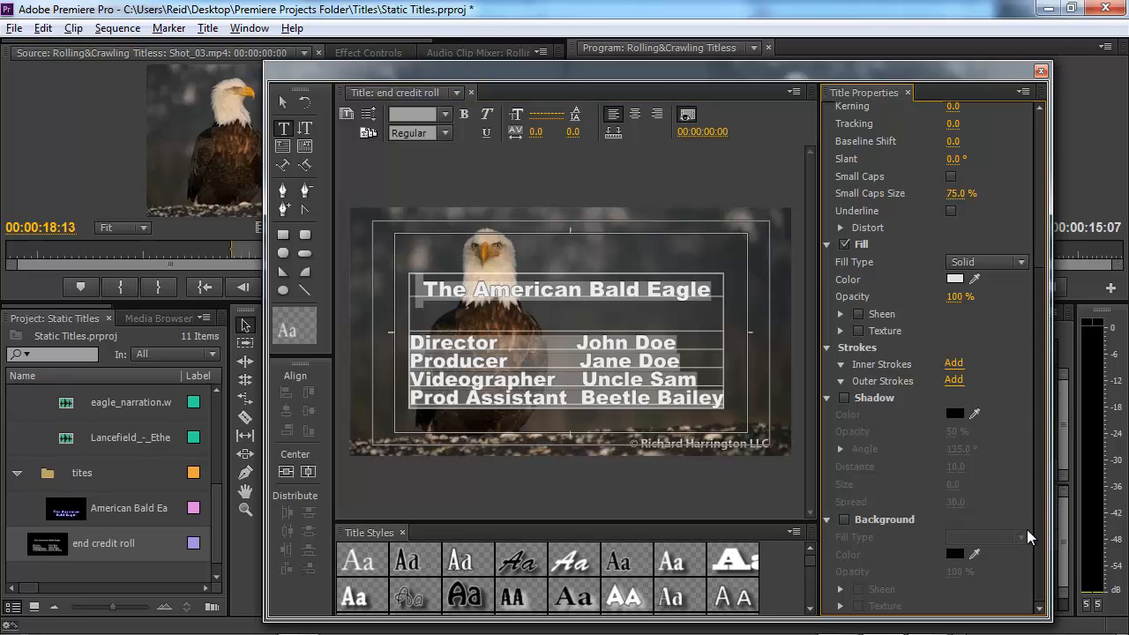
pyautogui.click(845, 398)
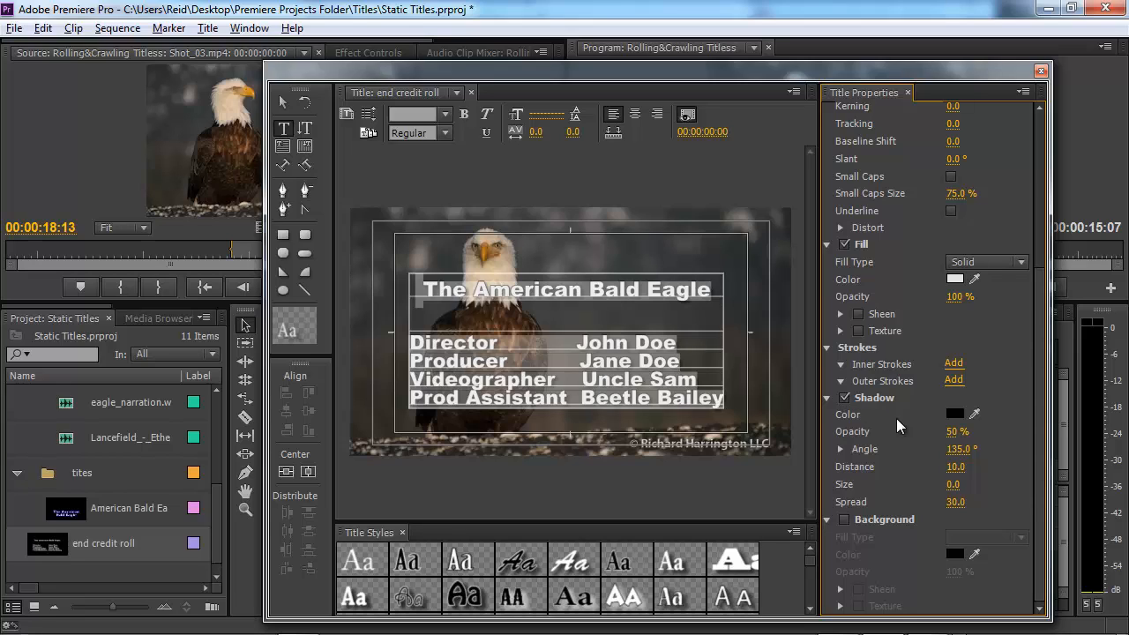
pyautogui.click(949, 429)
pyautogui.write('75')
pyautogui.press('Return')
pyautogui.click(280, 105)
pyautogui.click(277, 106)
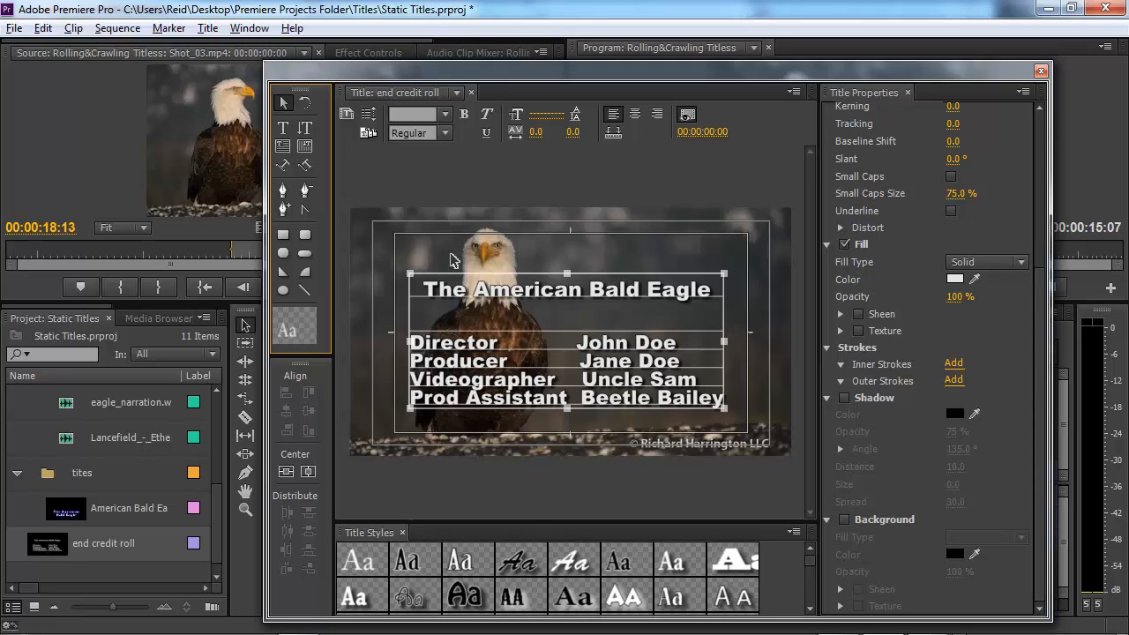
# - Set the title's roll timing to Start Off Screen and End Off Screen, and close the title editor
pyautogui.click(367, 124)
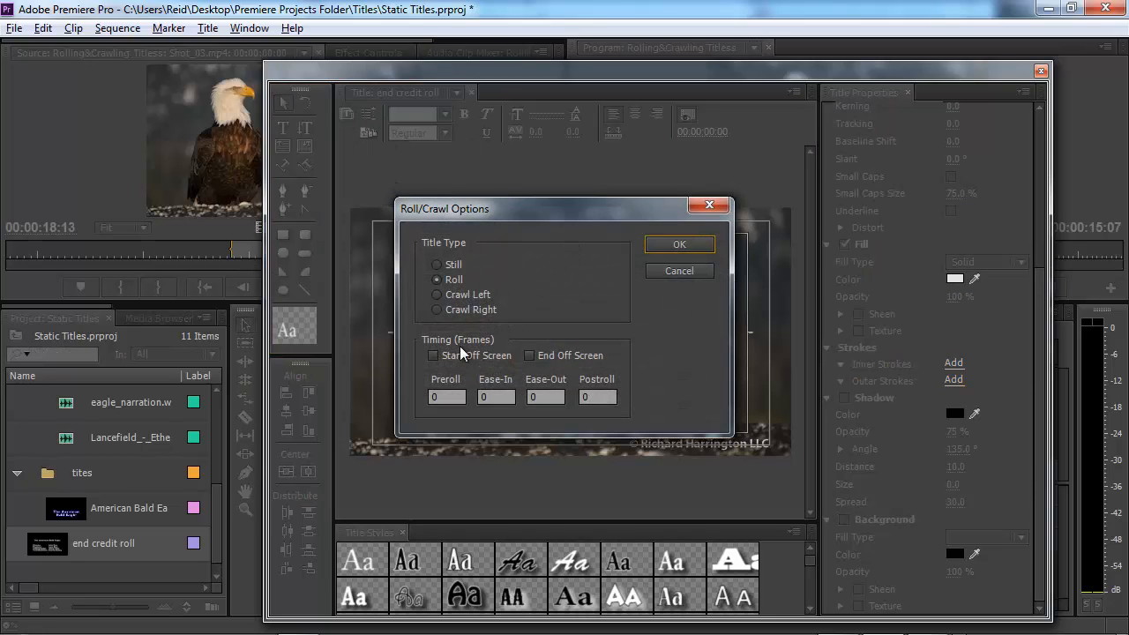
pyautogui.click(432, 356)
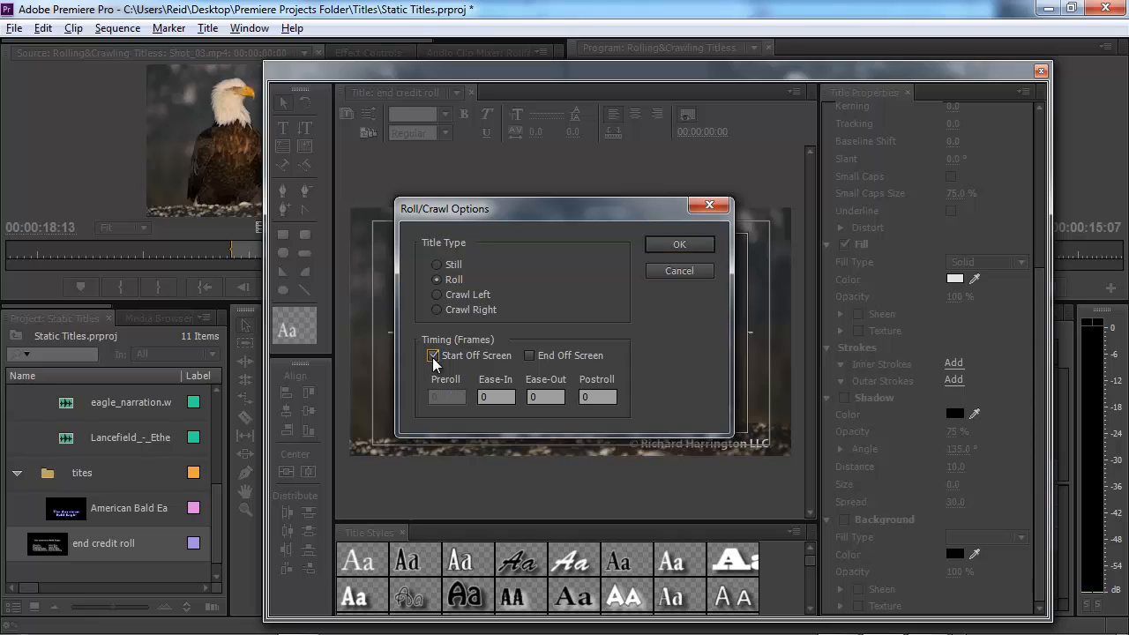
pyautogui.click(529, 357)
pyautogui.click(680, 247)
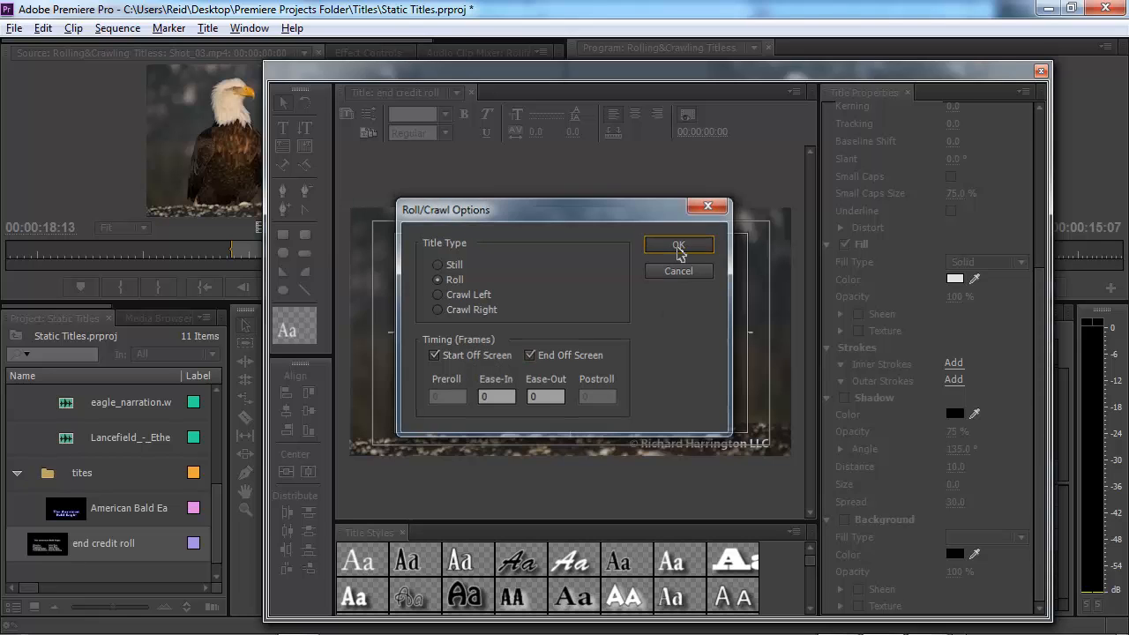
pyautogui.click(1040, 70)
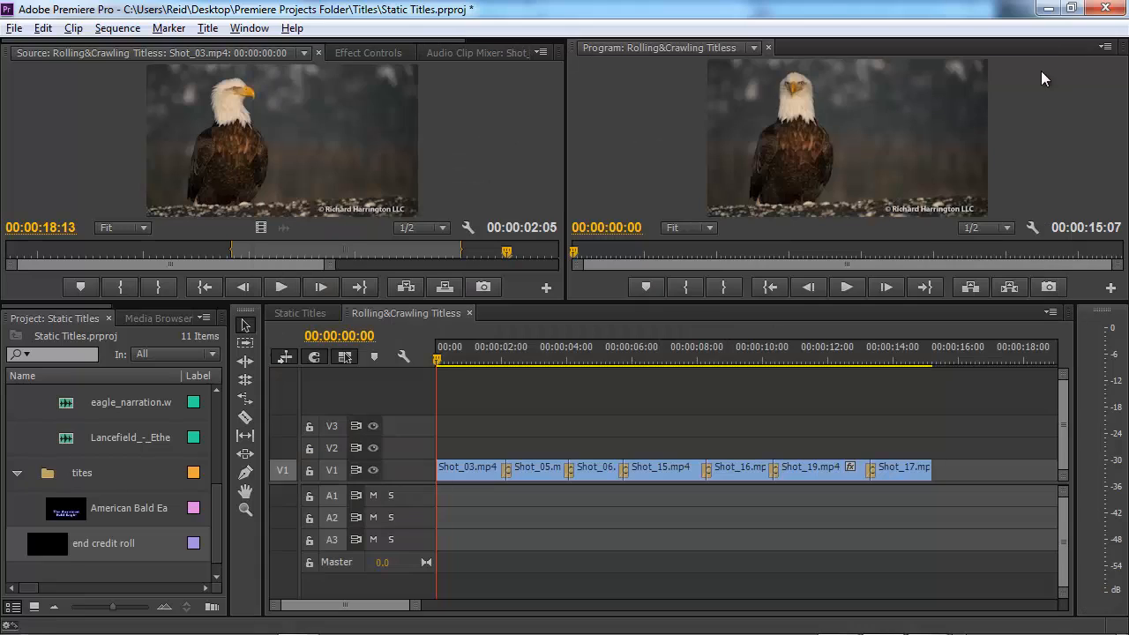
# - Place end credit roll on track V2 at the sequence start and extend it to the beginning of the Shot_17 clip
pyautogui.click(42, 538)
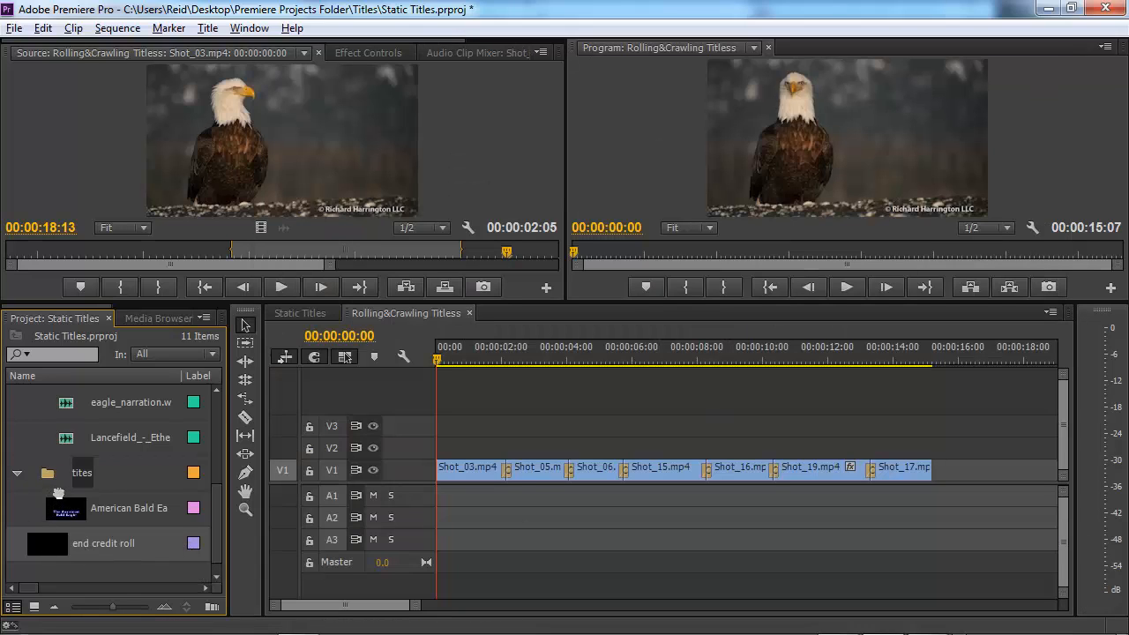
pyautogui.moveTo(66, 550); pyautogui.dragTo(413, 446)
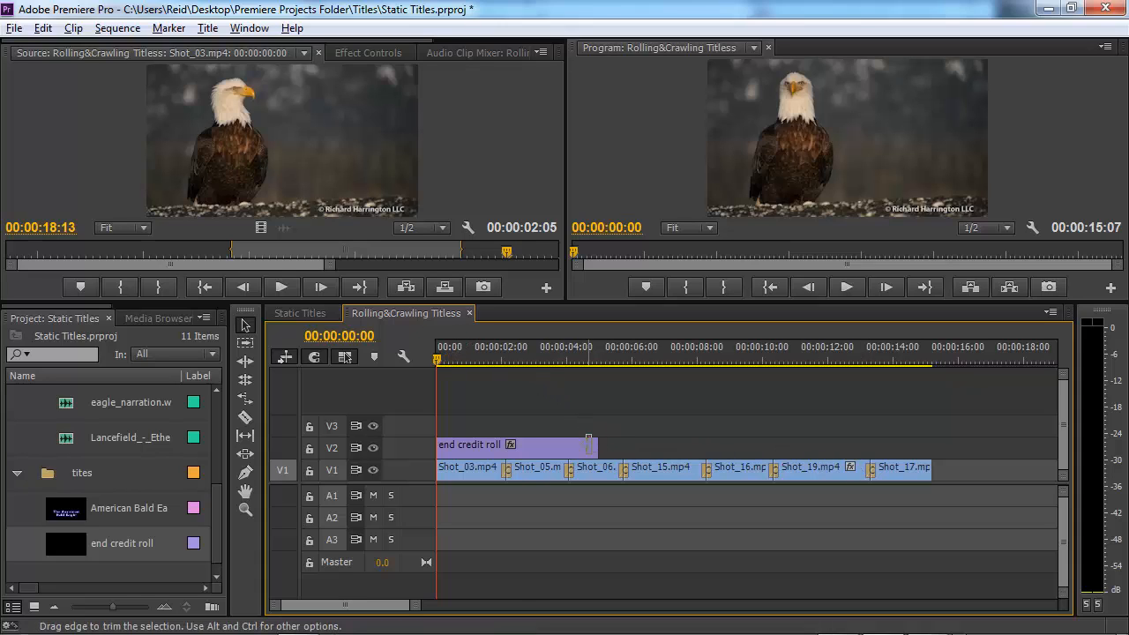
pyautogui.moveTo(596, 446); pyautogui.dragTo(870, 445)
# - Create a new default roll title named "end credit" with the playhead at 00:00:14:06
pyautogui.click(901, 357)
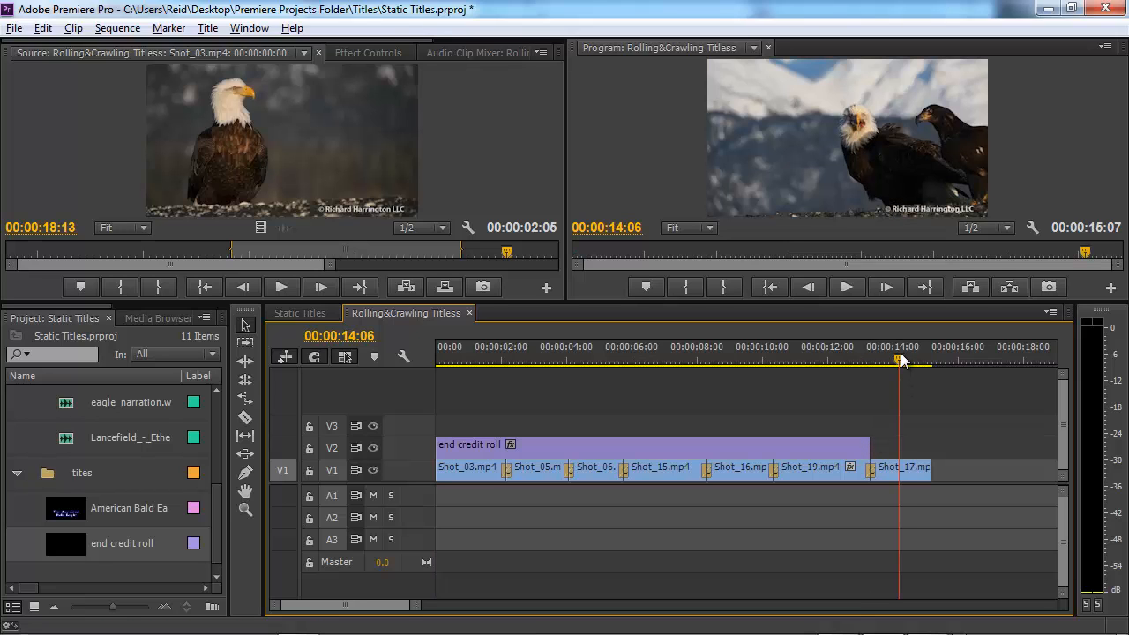
pyautogui.click(204, 31)
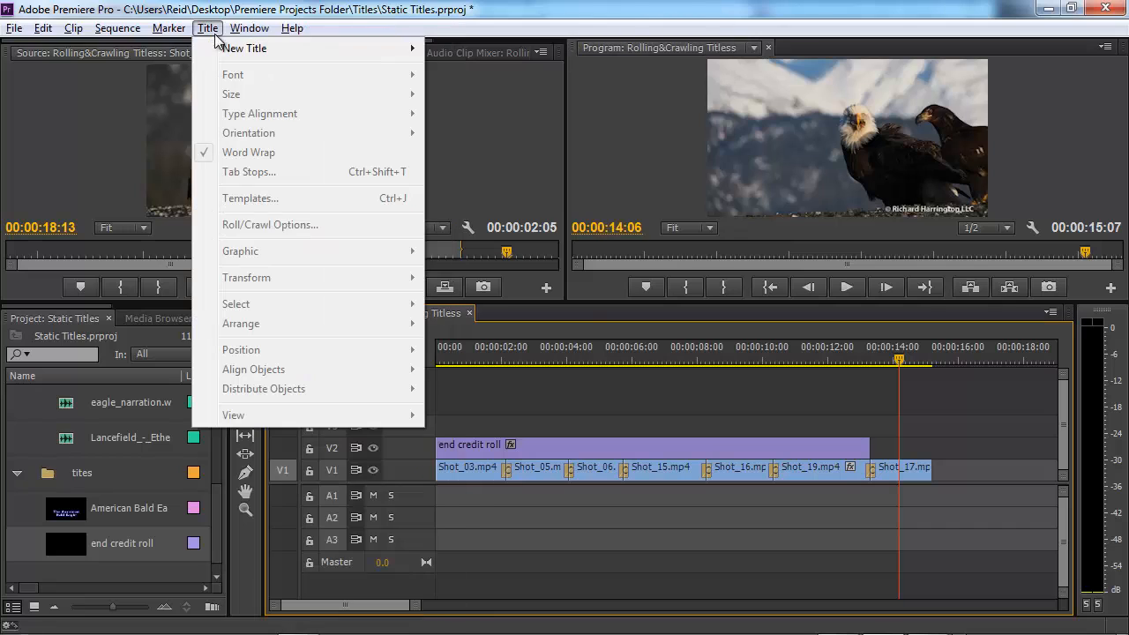
pyautogui.moveTo(225, 51)
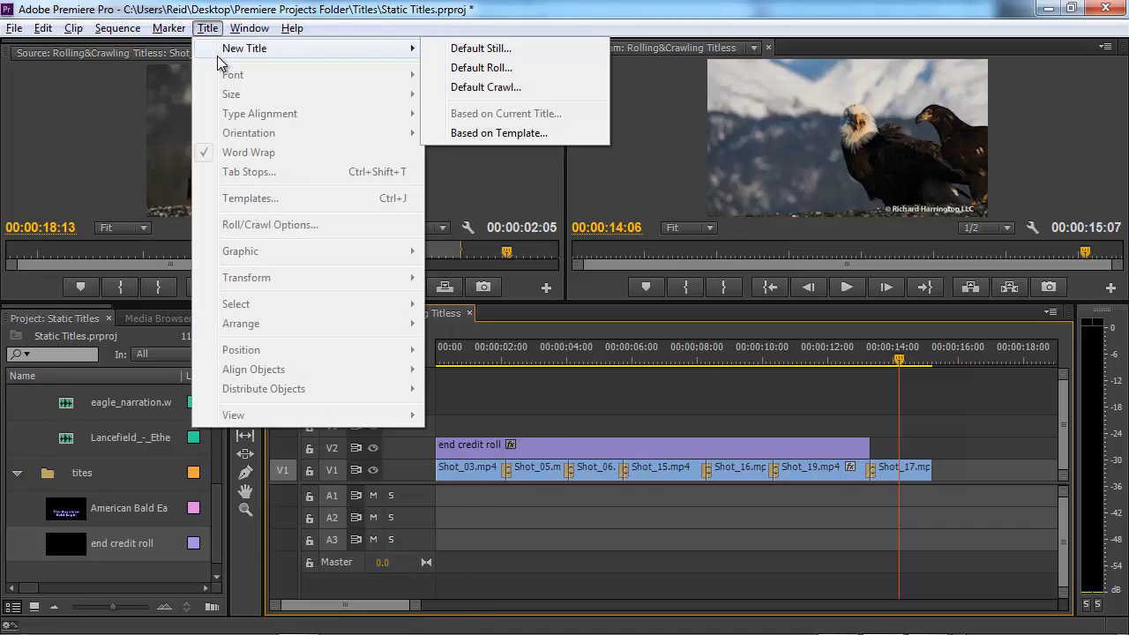
pyautogui.click(455, 70)
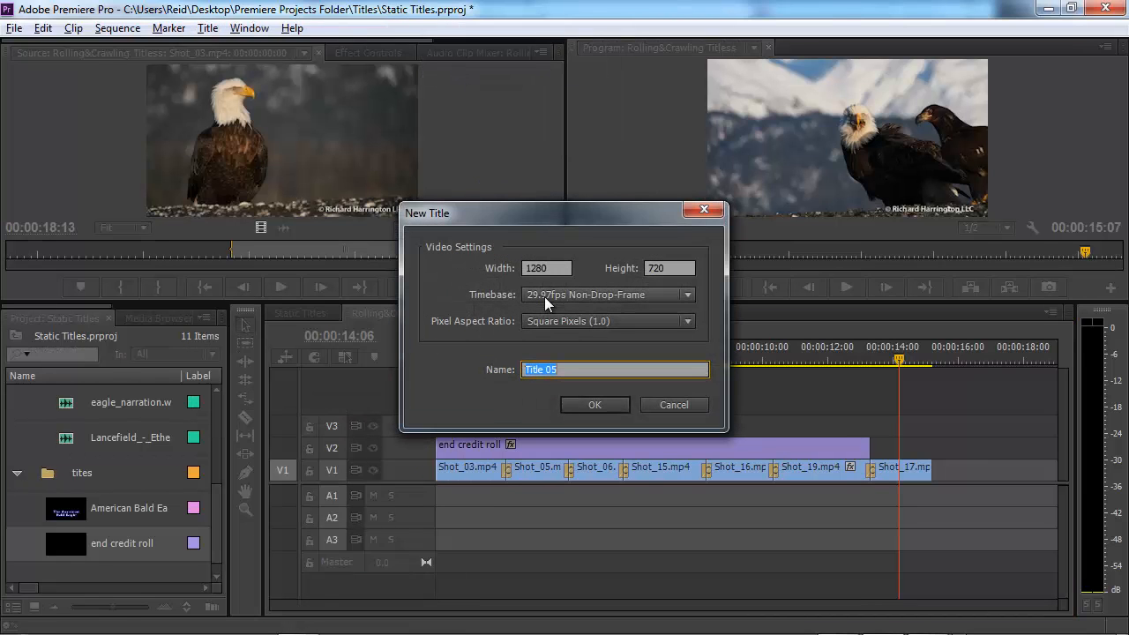
pyautogui.write('end cri')
pyautogui.press('BackSpace')
pyautogui.write('edit')
pyautogui.click(598, 404)
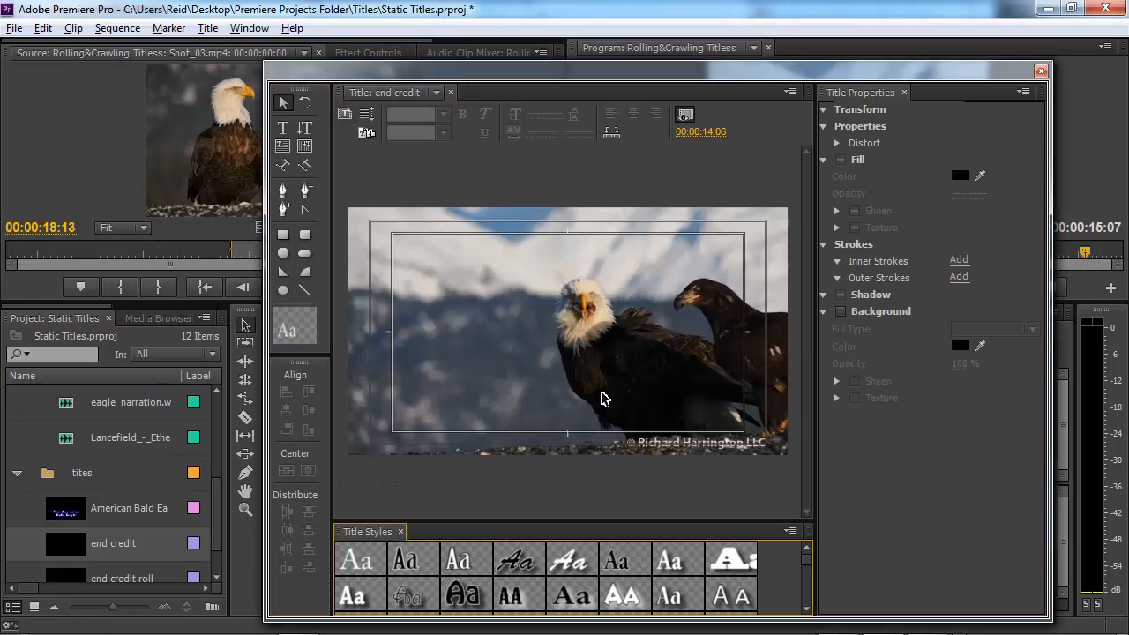
# - Switch to end credit.txt in LibreOffice Writer and copy its production company and copyright lines
pyautogui.hotkey('alt', 'Tab')
pyautogui.press('Tab')
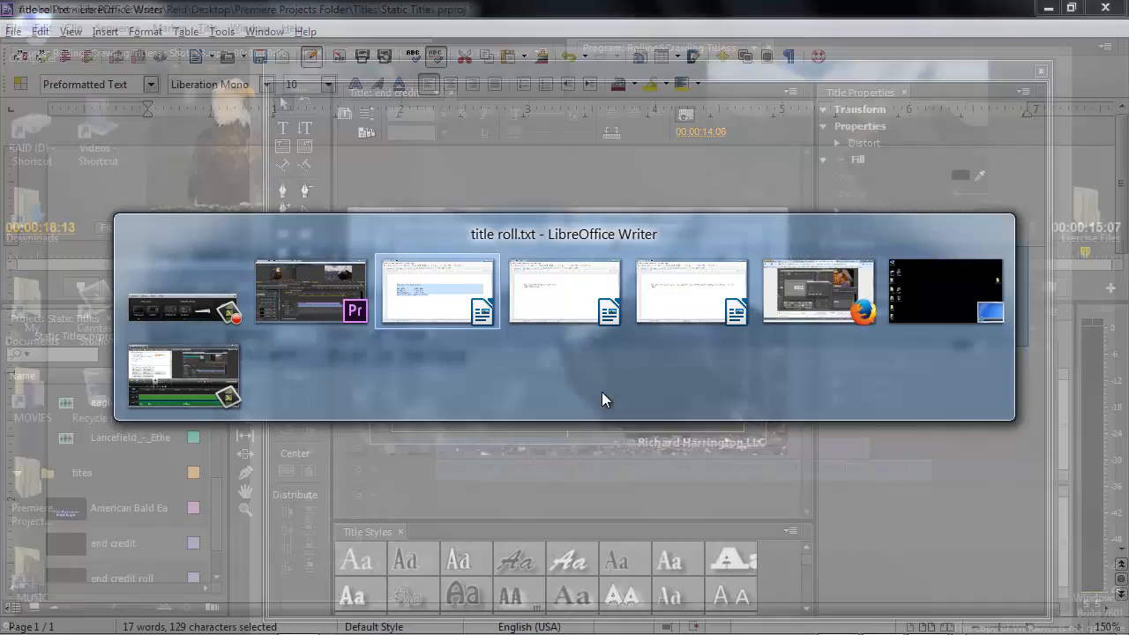
pyautogui.press('Tab')
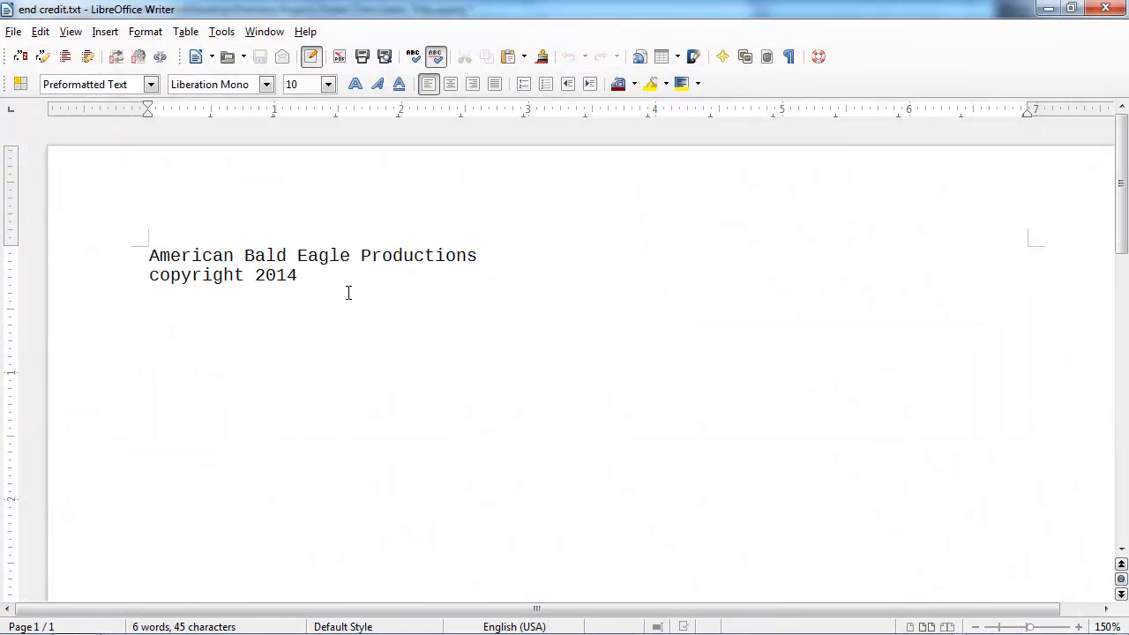
pyautogui.moveTo(323, 275); pyautogui.dragTo(134, 265)
pyautogui.hotkey('ctrl', 'c')
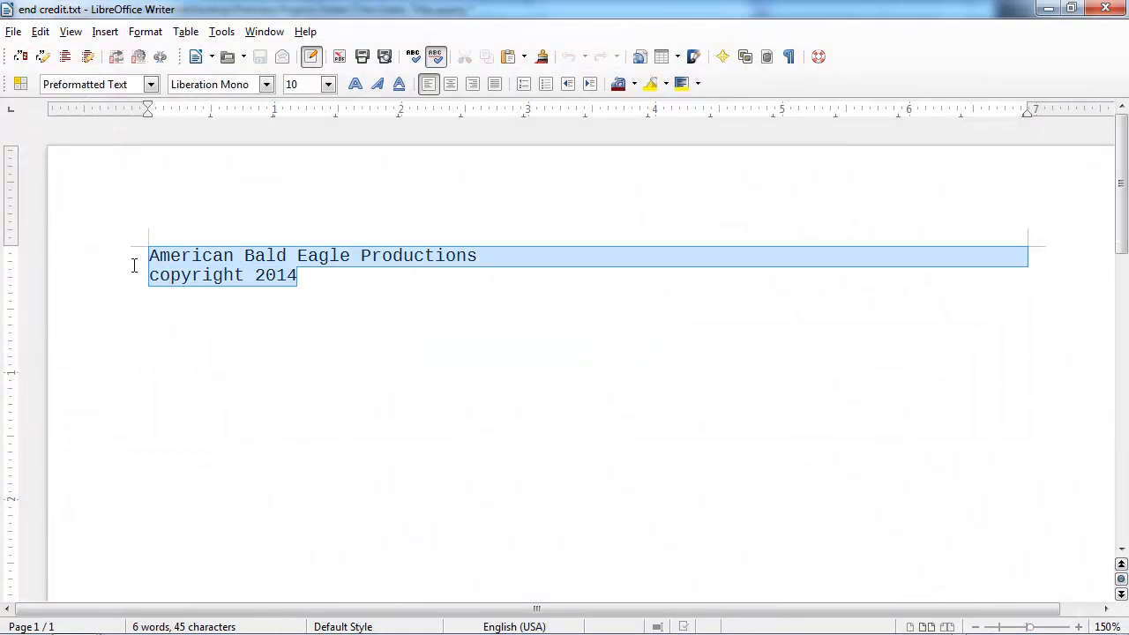
# - Return to Premiere Pro, paste the copied lines into the end credit title and move them to about X 644.1, Y 453.4
pyautogui.hotkey('alt', 'Tab')
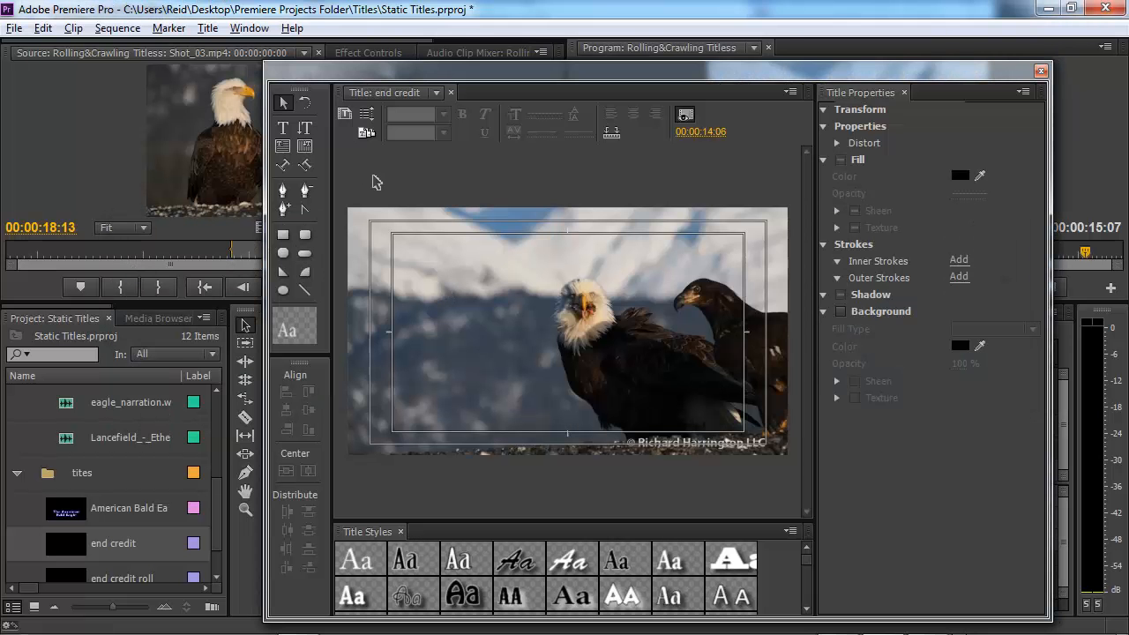
pyautogui.click(282, 127)
pyautogui.click(413, 254)
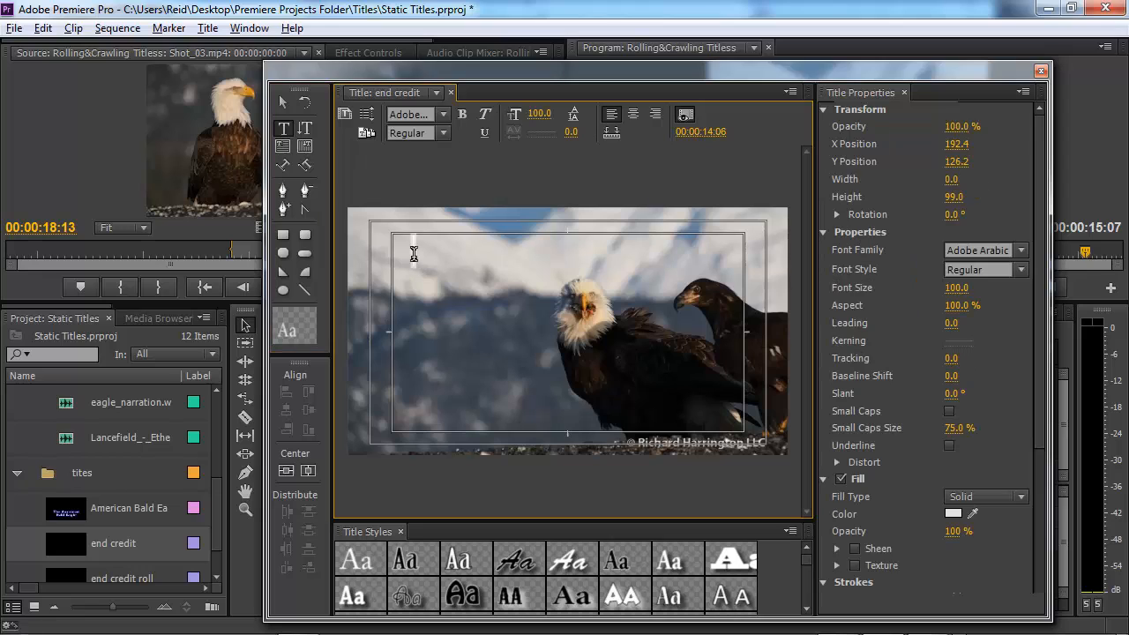
pyautogui.hotkey('ctrl', 'v')
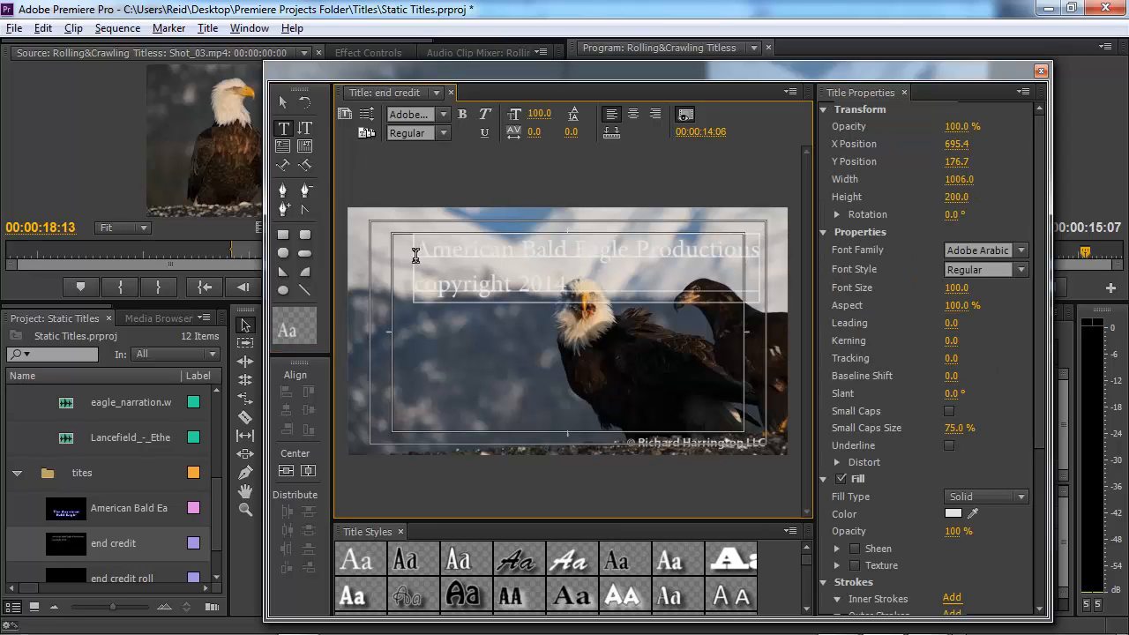
pyautogui.click(284, 103)
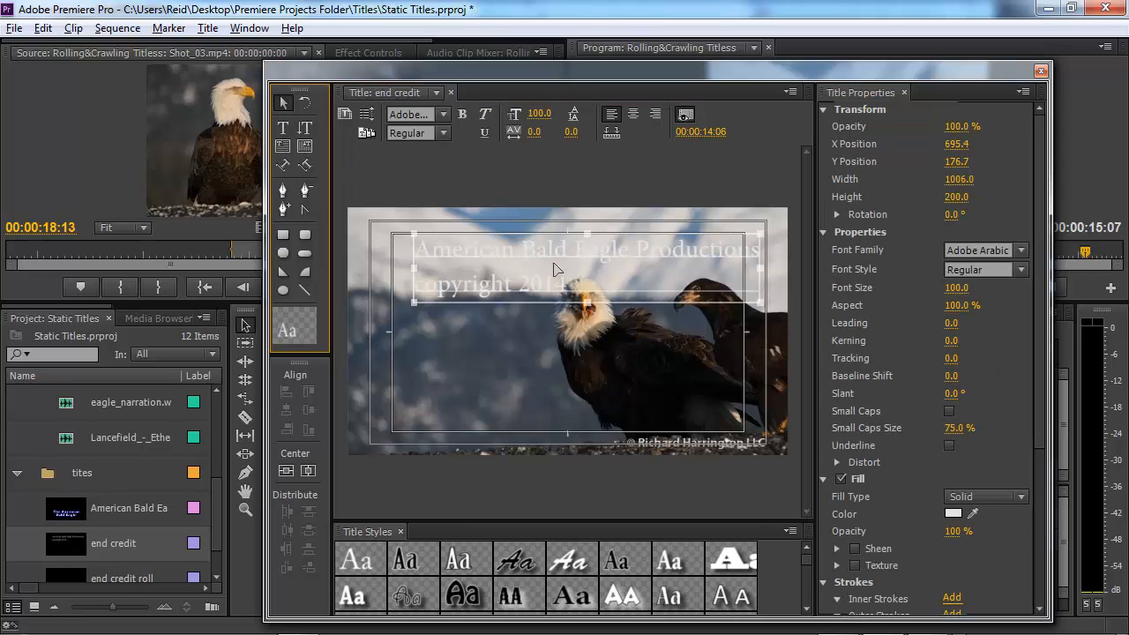
pyautogui.moveTo(554, 269); pyautogui.dragTo(539, 362)
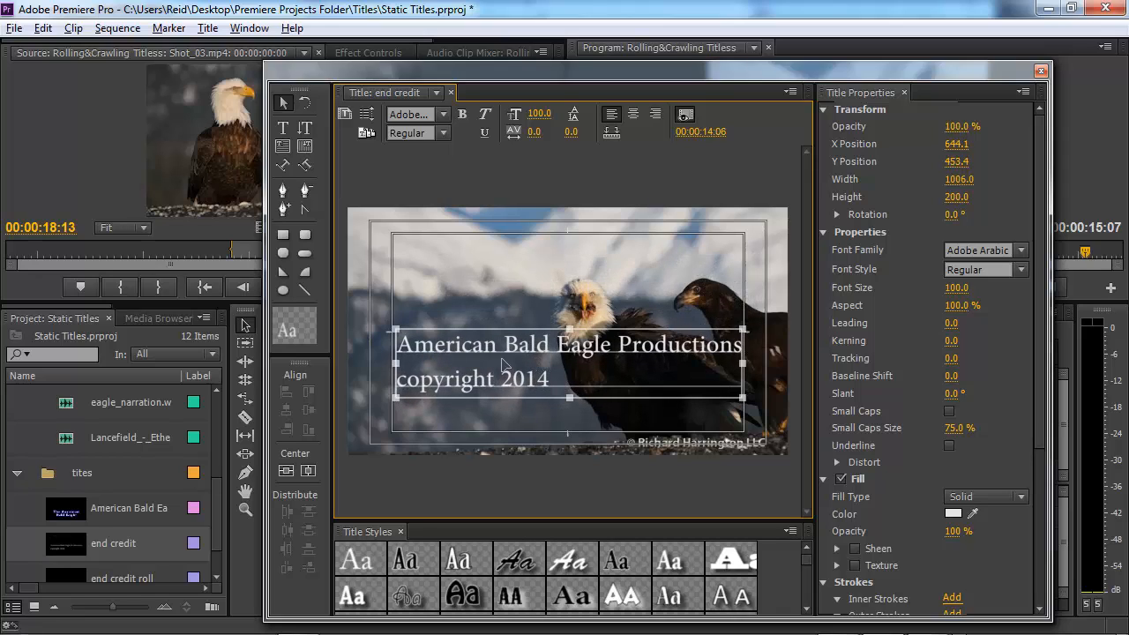
# - Set both lines of the end credit text to the font Arial, style Black
pyautogui.click(282, 127)
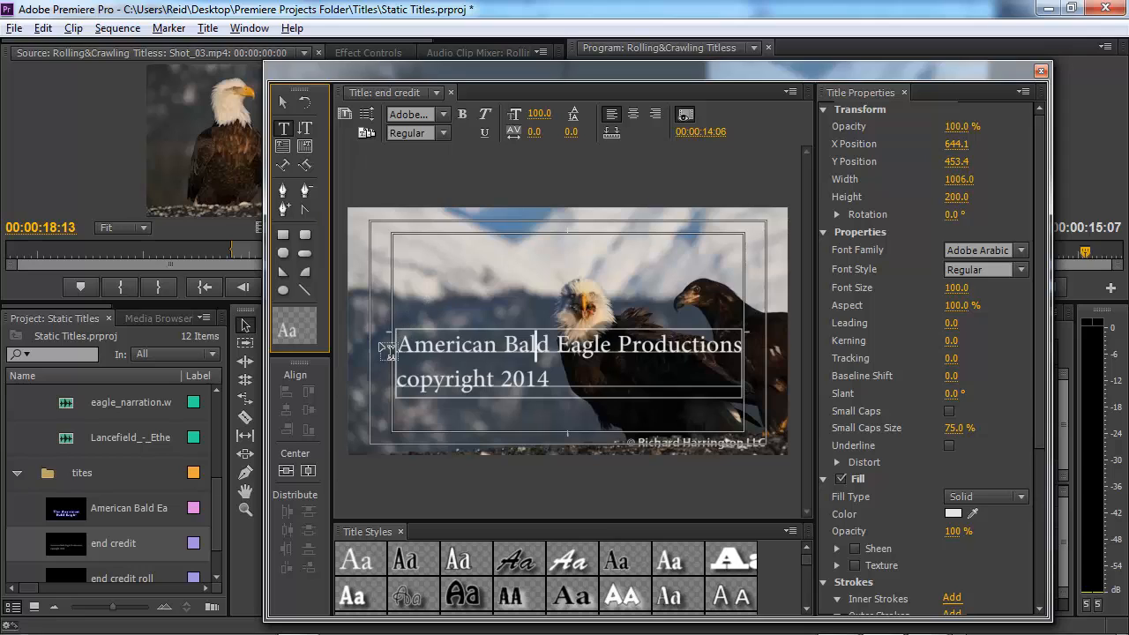
pyautogui.moveTo(392, 342); pyautogui.dragTo(510, 362)
pyautogui.hotkey('ctrl', 'a')
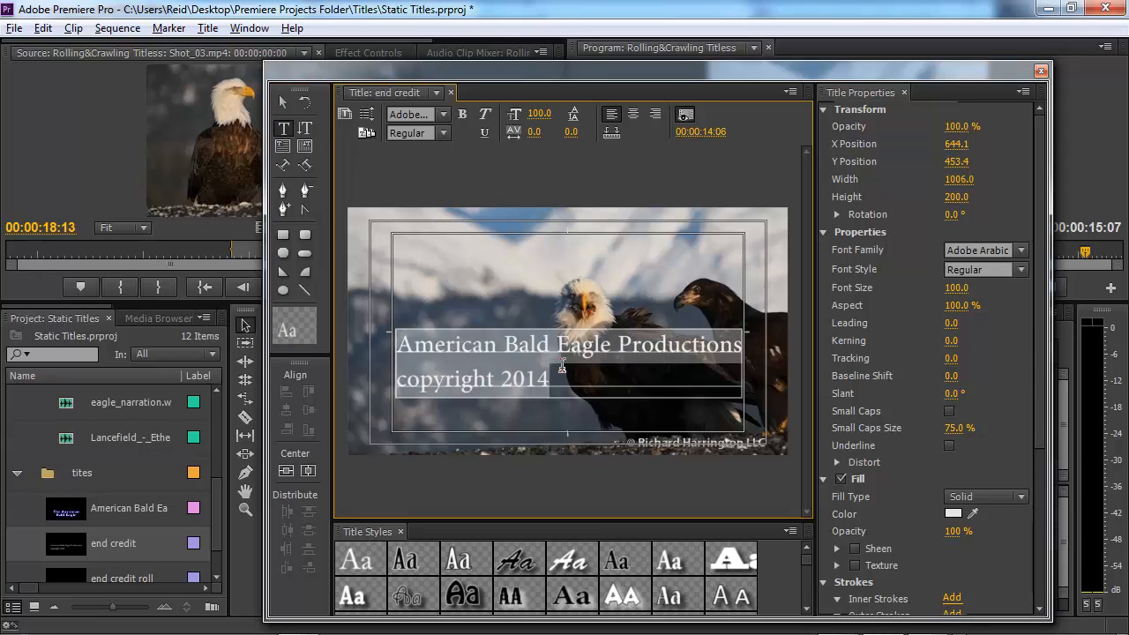
pyautogui.click(1021, 252)
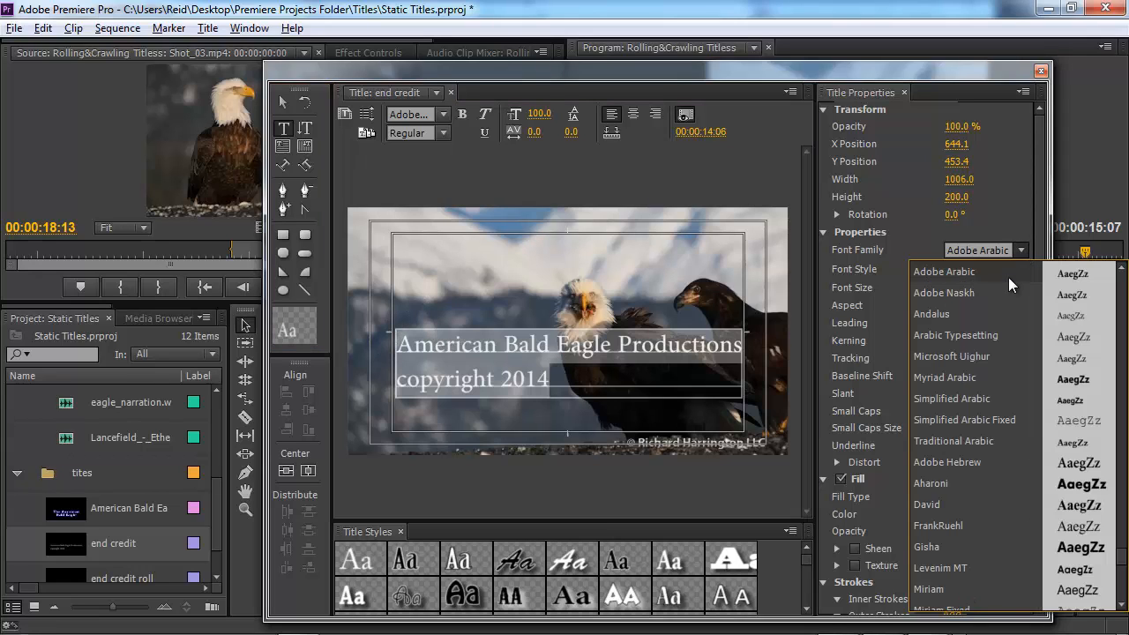
pyautogui.moveTo(1121, 572); pyautogui.dragTo(1122, 281)
pyautogui.click(940, 420)
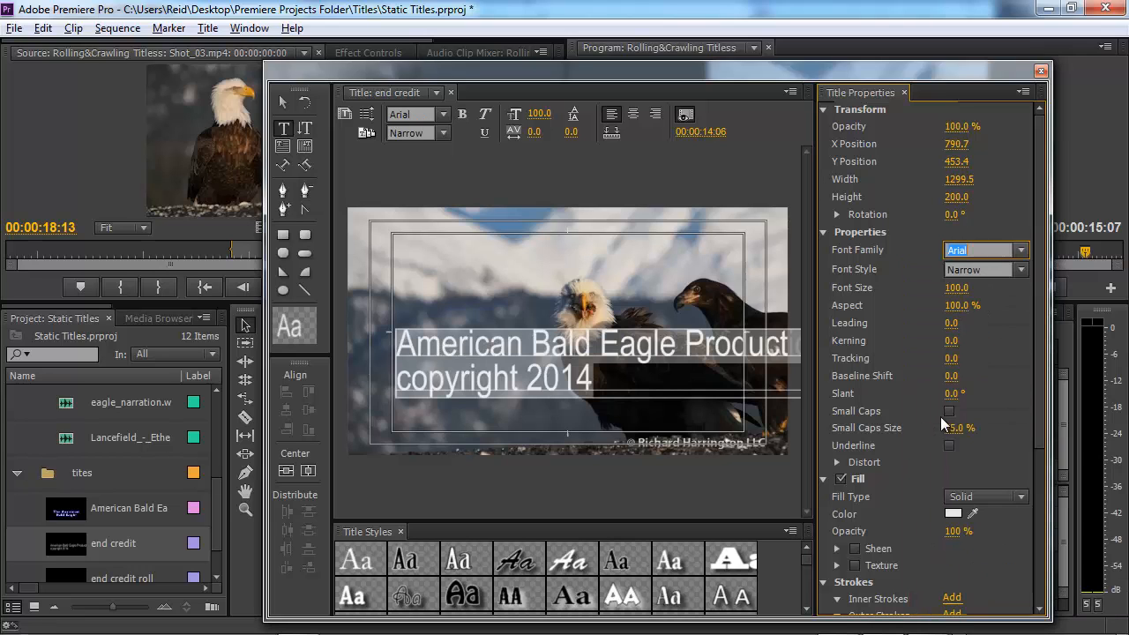
pyautogui.click(1021, 269)
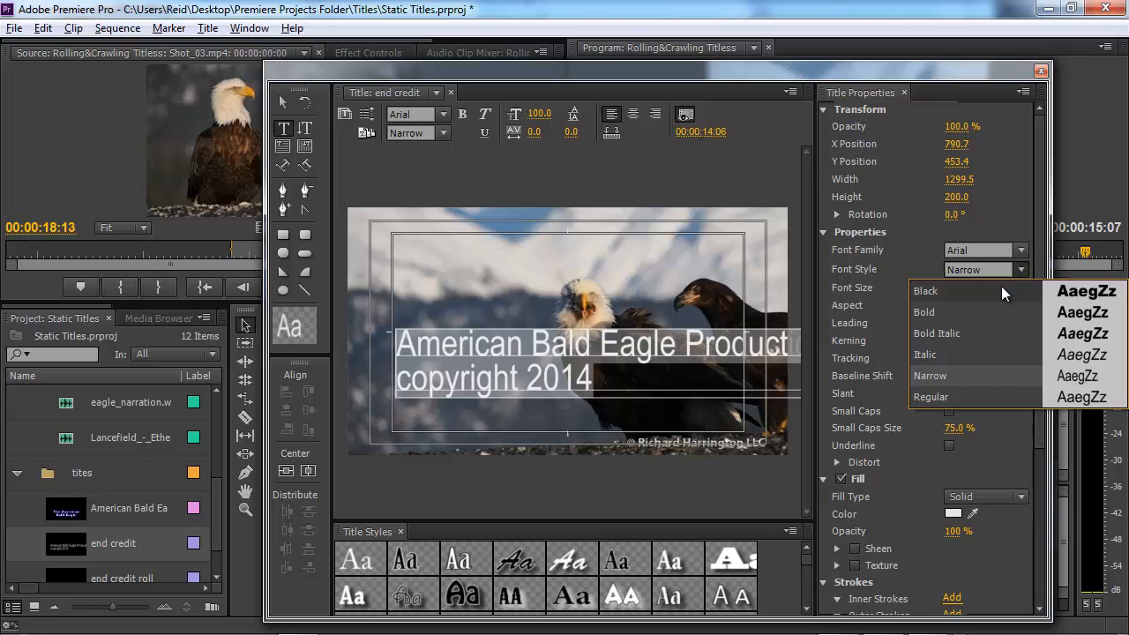
pyautogui.click(1001, 285)
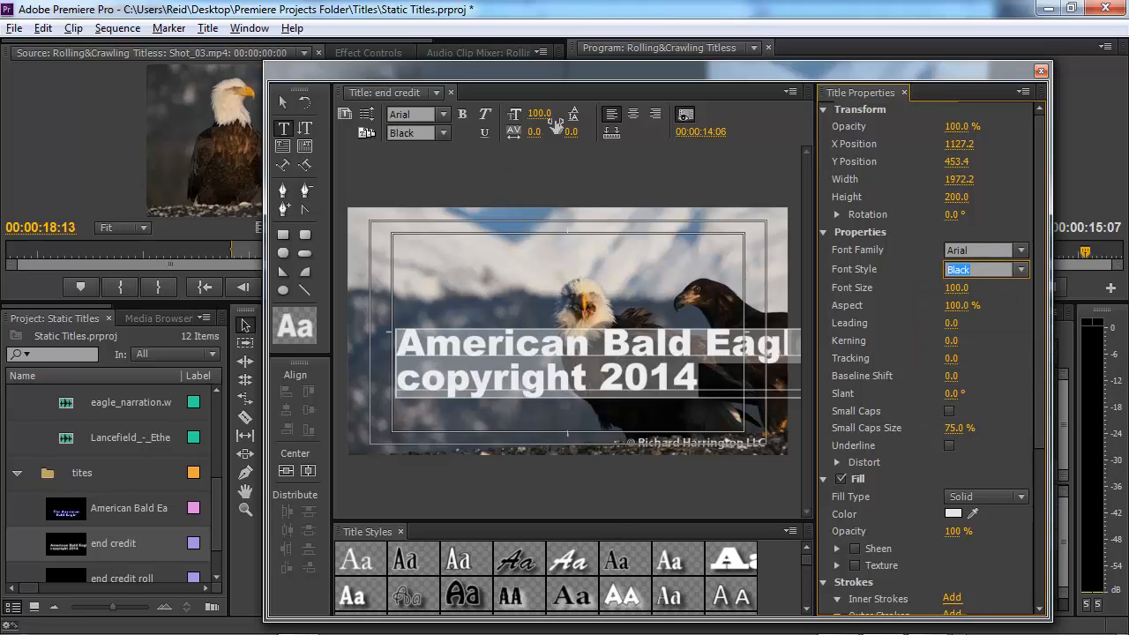
# - Centre-align the end credit text, set its font size to 44 and move it to about X 645.0, Y 525.6
pyautogui.click(634, 114)
pyautogui.moveTo(559, 117); pyautogui.dragTo(495, 119)
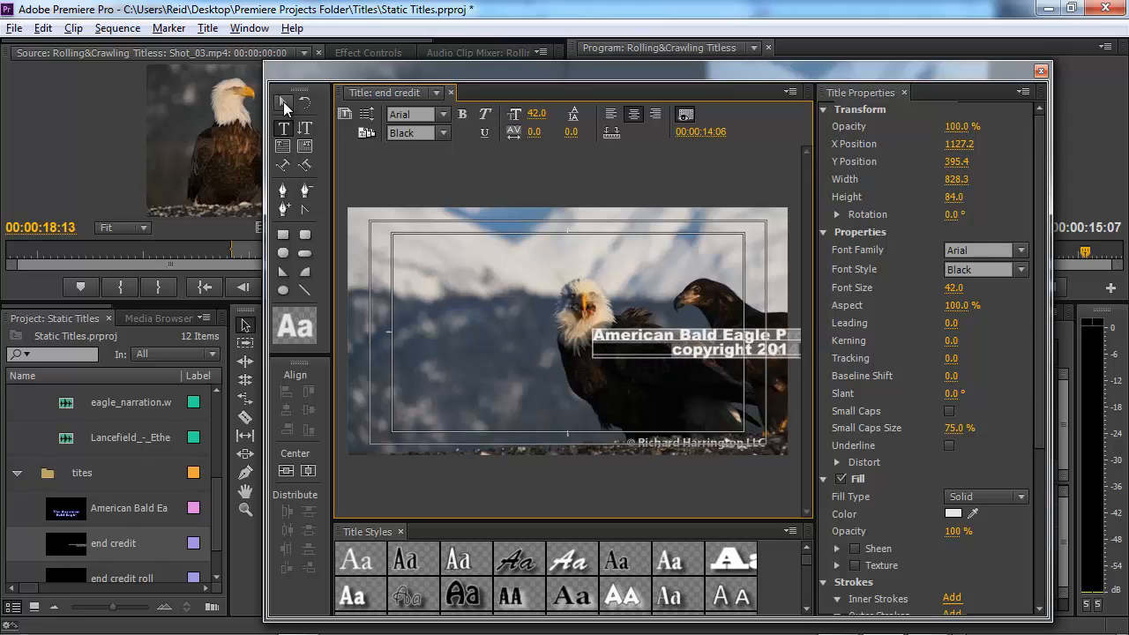
pyautogui.click(283, 101)
pyautogui.moveTo(697, 350); pyautogui.dragTo(548, 383)
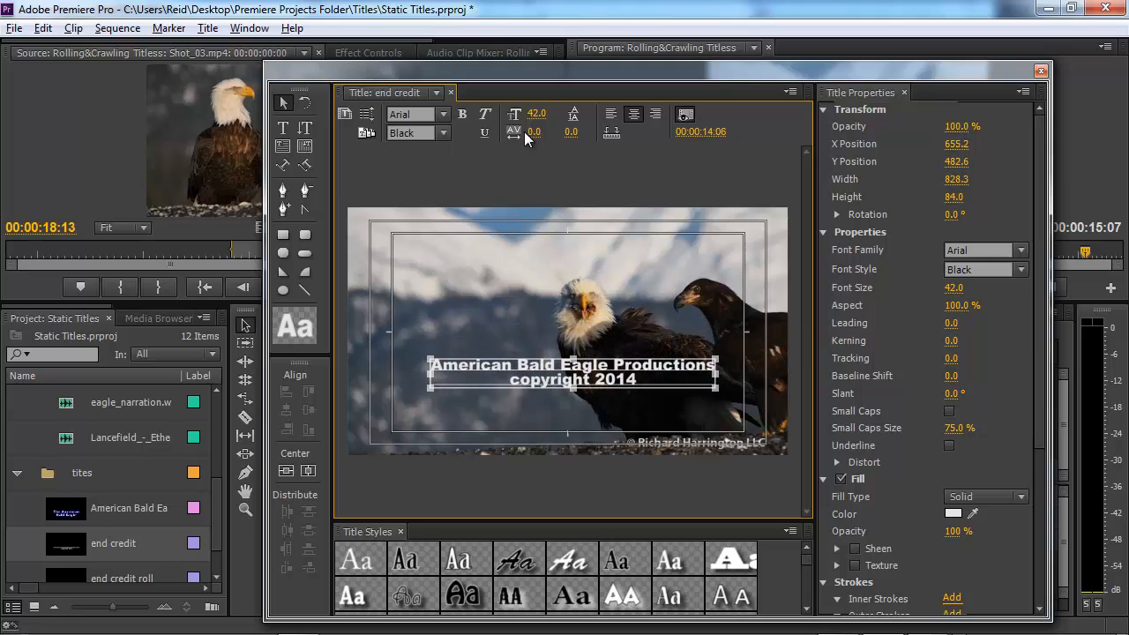
pyautogui.moveTo(536, 116)
pyautogui.mouseDown()
pyautogui.moveTo(564, 116)
pyautogui.moveTo(542, 115)
pyautogui.mouseUp()
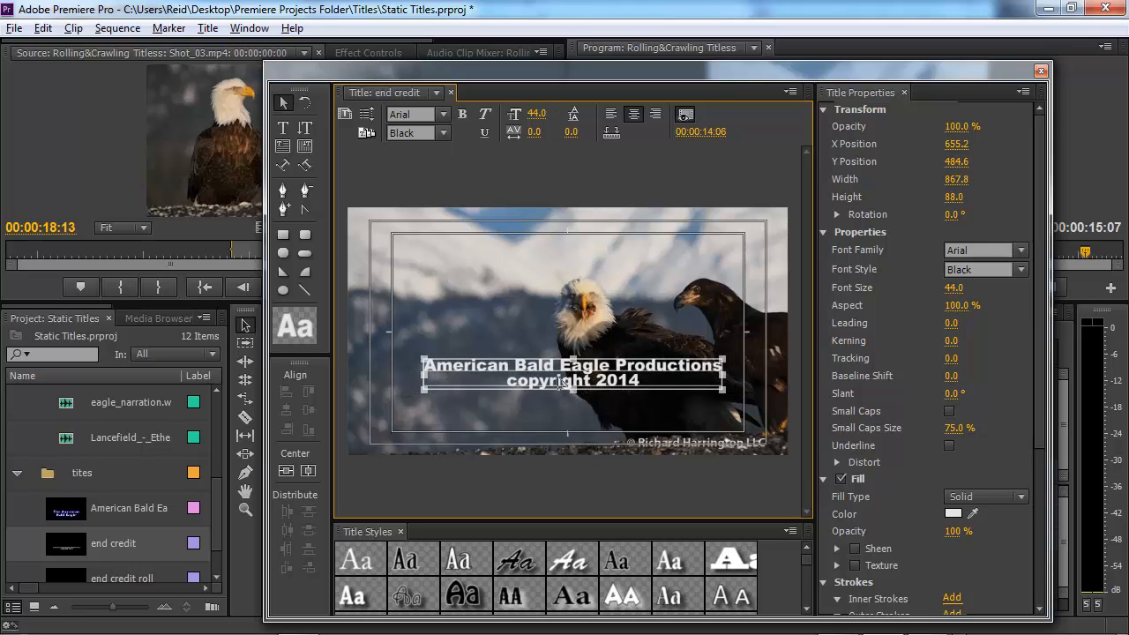
pyautogui.moveTo(560, 382); pyautogui.dragTo(556, 396)
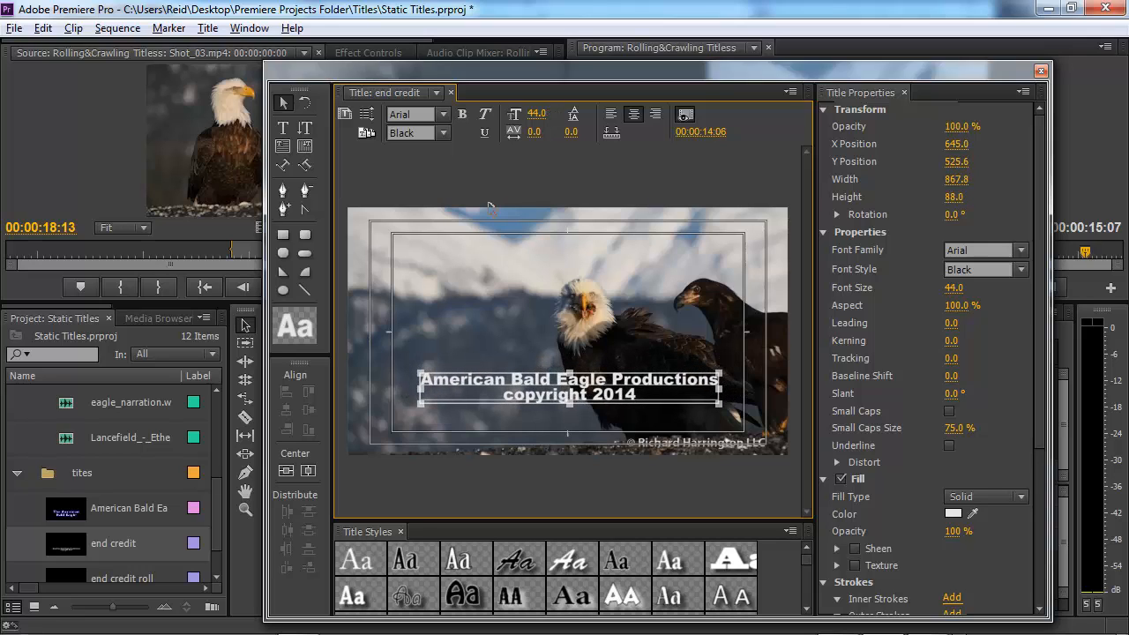
# - Set the end credit roll to start off screen, and close the title window
pyautogui.click(373, 118)
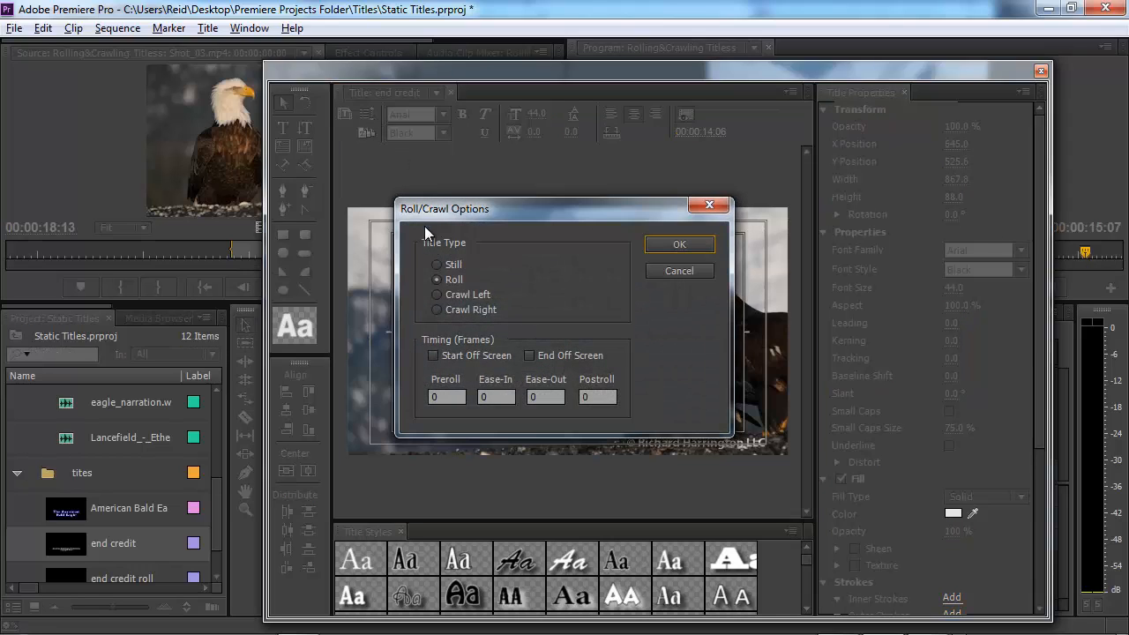
pyautogui.click(432, 355)
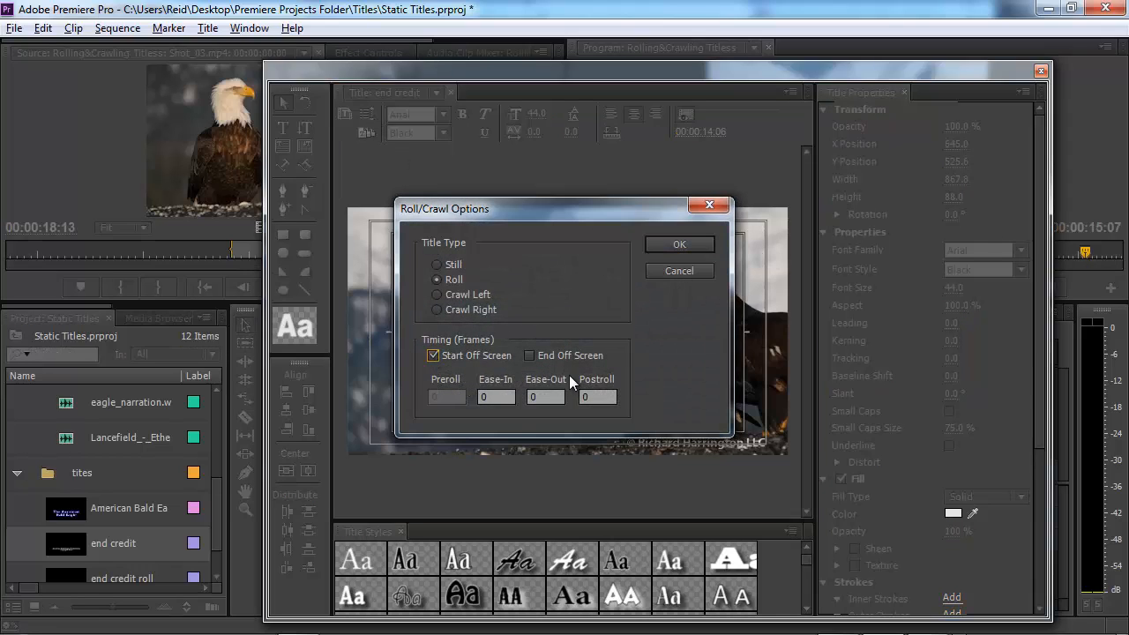
pyautogui.click(691, 244)
pyautogui.click(1042, 70)
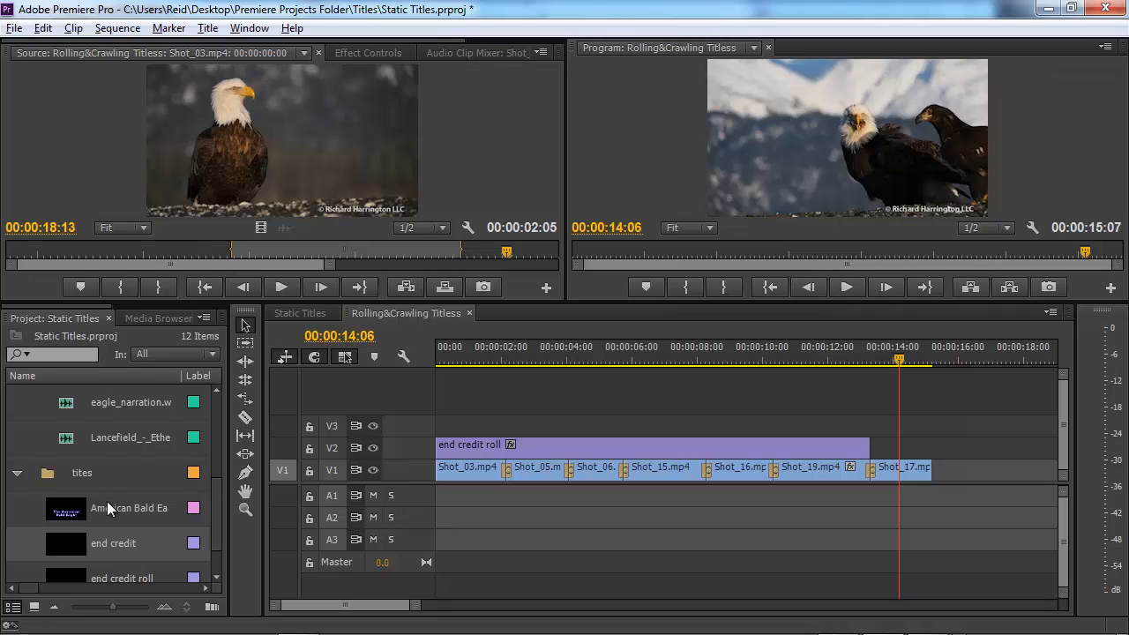
# - Place the end credit title on V2 directly after end credit roll and trim its end to the end of Shot_17.mp4
pyautogui.moveTo(46, 536); pyautogui.dragTo(886, 459)
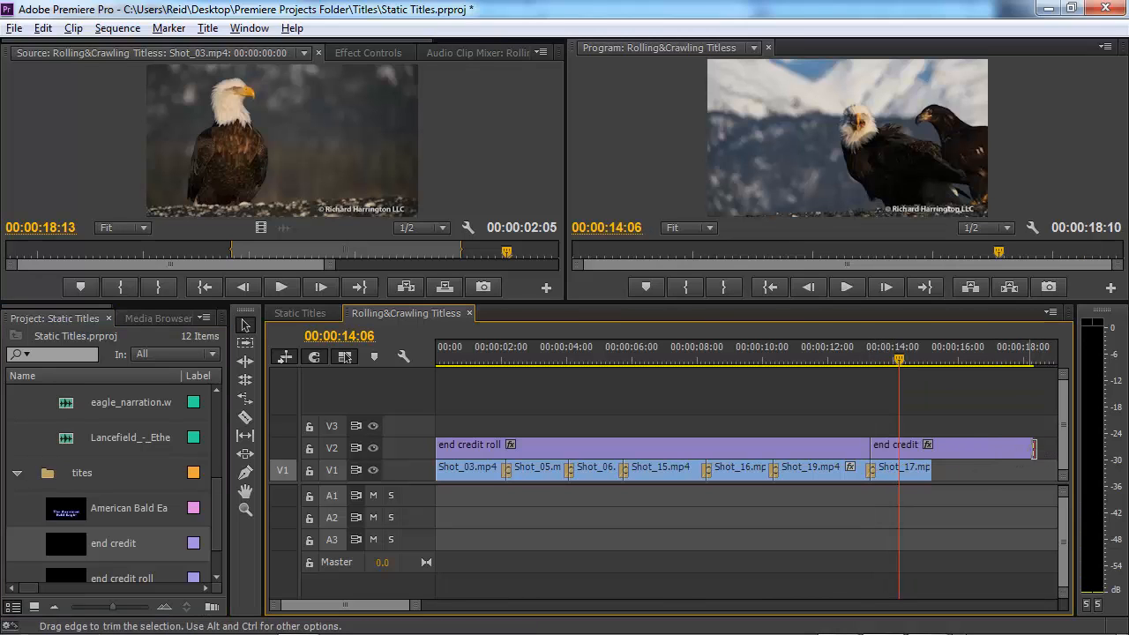
pyautogui.moveTo(1038, 449); pyautogui.dragTo(930, 446)
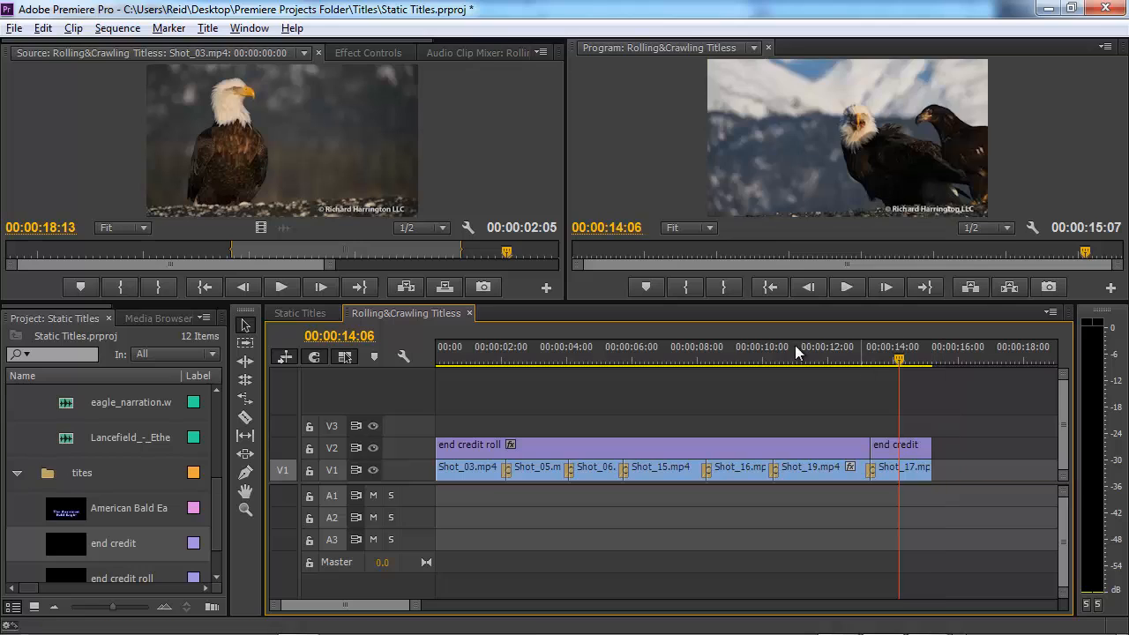
pyautogui.press('Home')
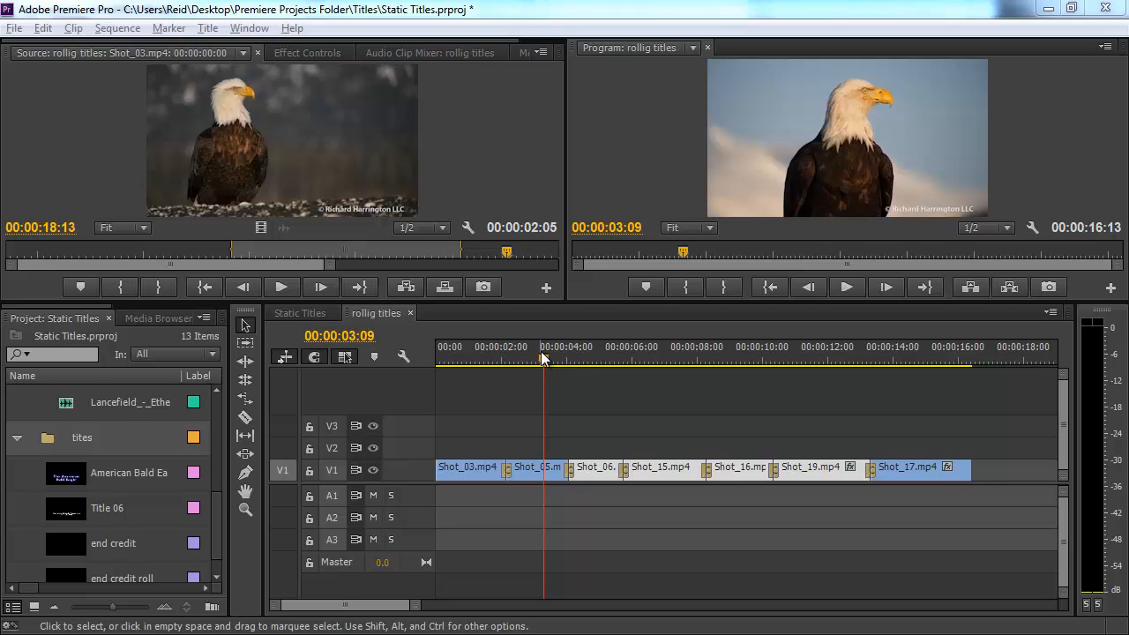
# - Create a new default crawl title named "crawl" with the playhead at the start of the rollig titles sequence
pyautogui.moveTo(543, 356); pyautogui.dragTo(437, 350)
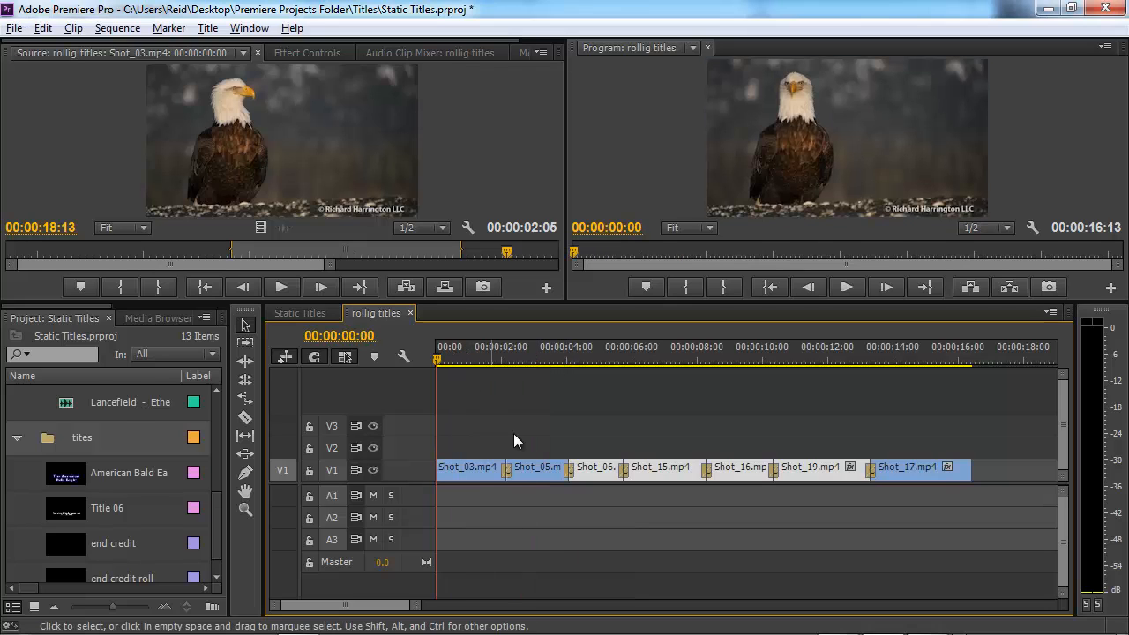
pyautogui.click(763, 418)
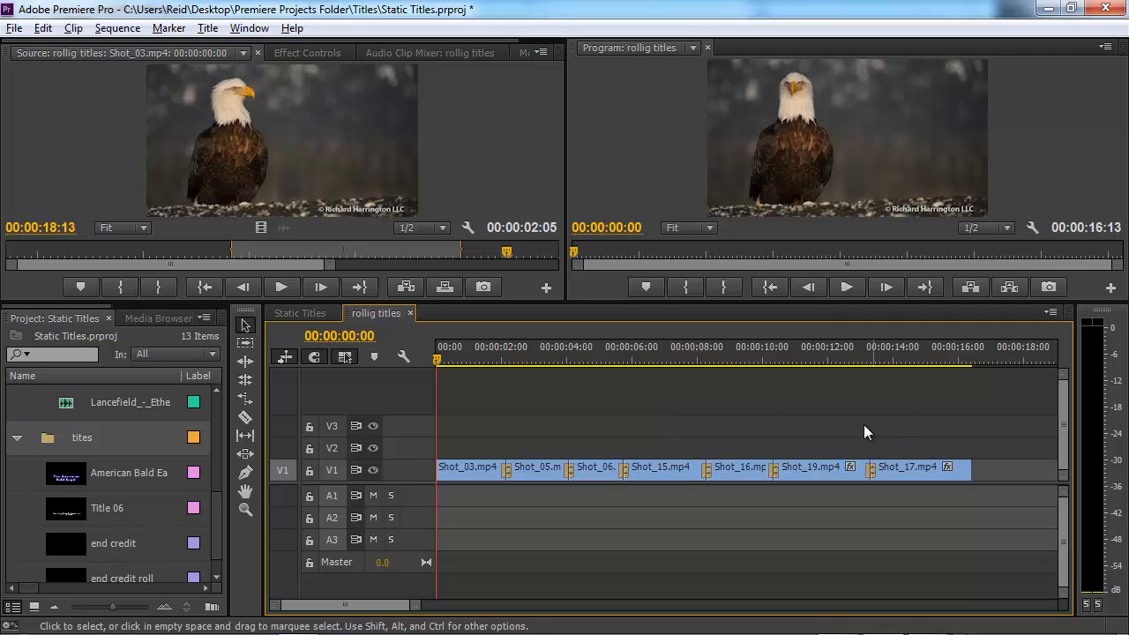
pyautogui.click(208, 28)
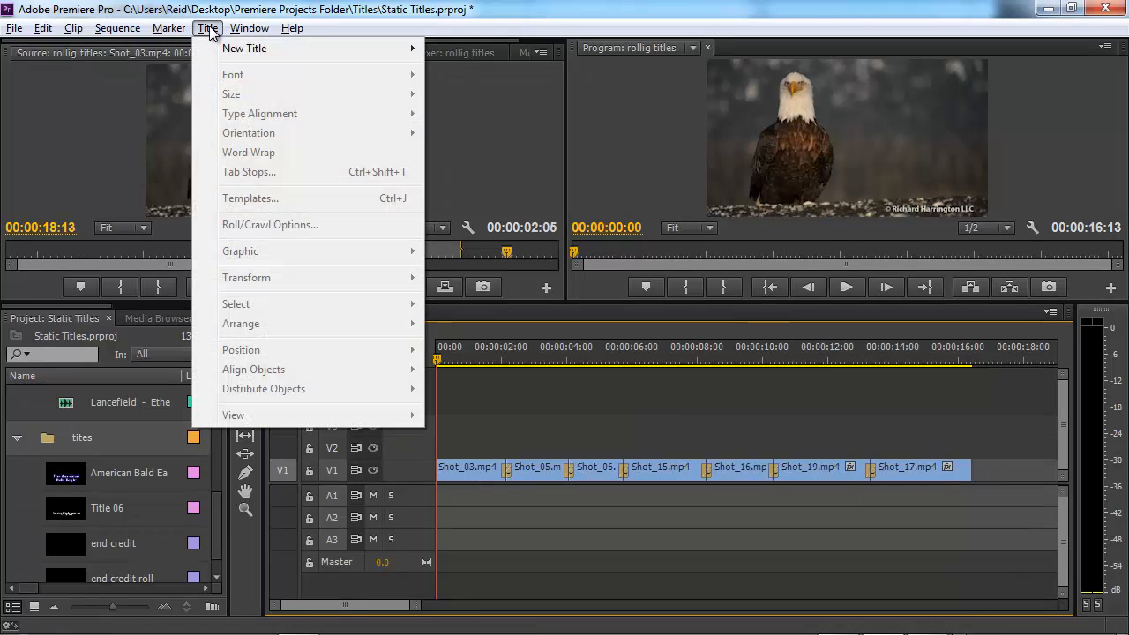
pyautogui.moveTo(227, 50)
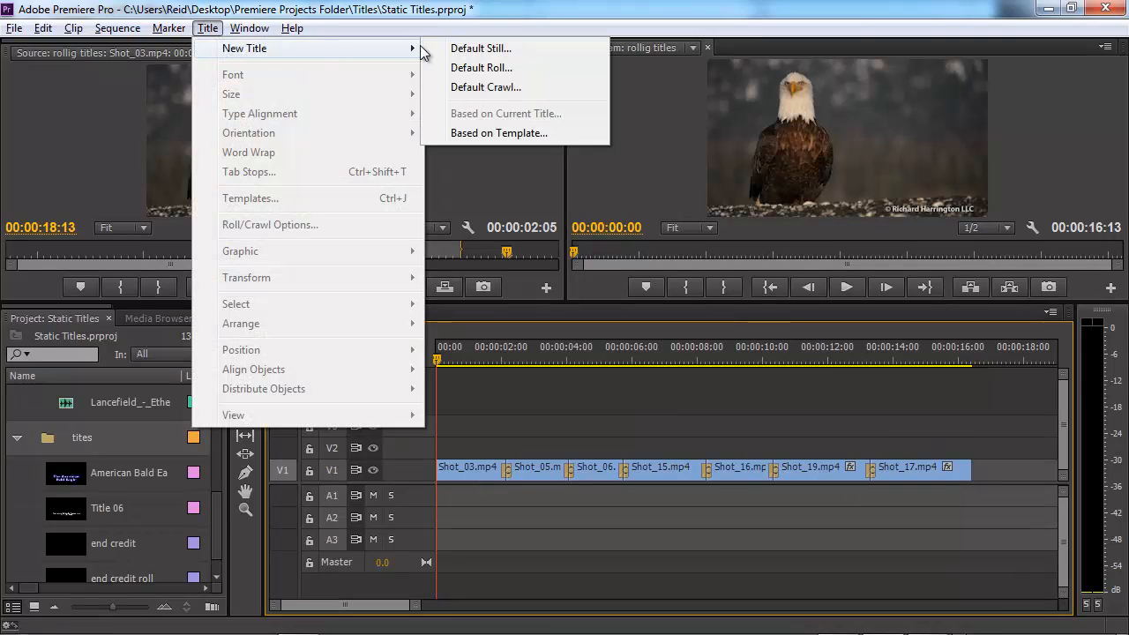
pyautogui.click(485, 87)
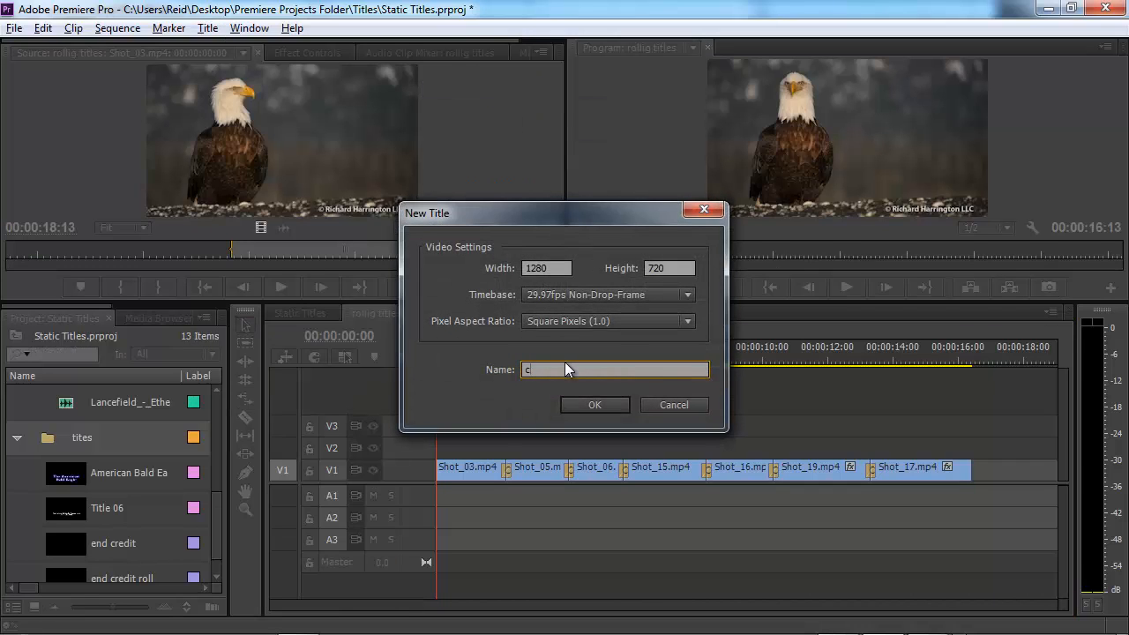
pyautogui.write('crawl')
pyautogui.press('Return')
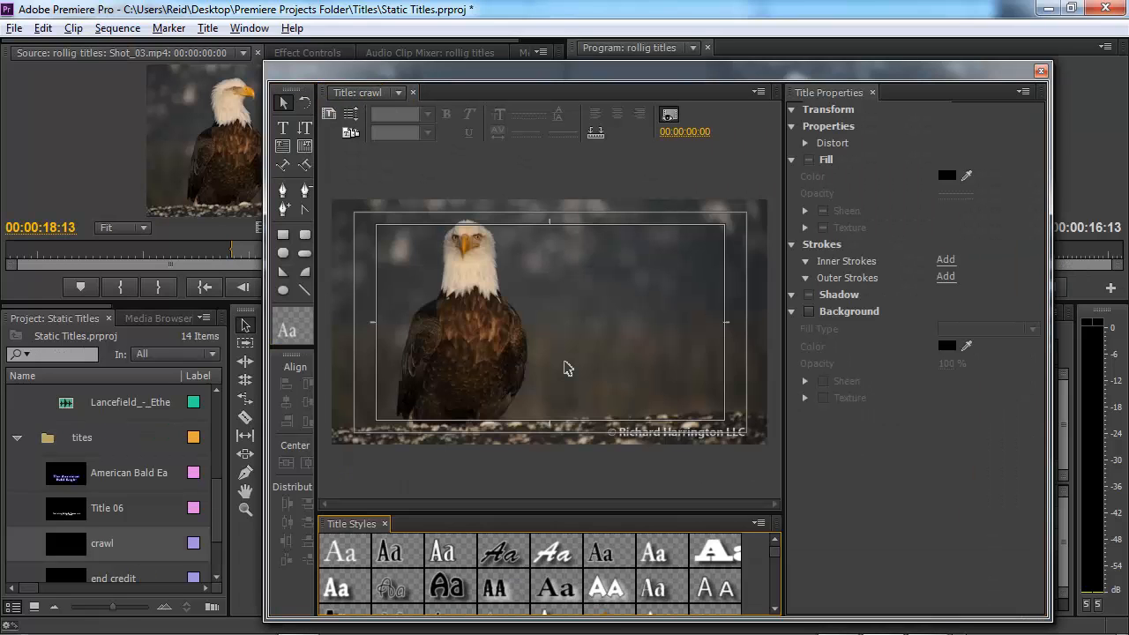
# - Switch to title crawl.txt in LibreOffice Writer and copy its sentence about the American bald eagle
pyautogui.hotkey('alt', 'Tab')
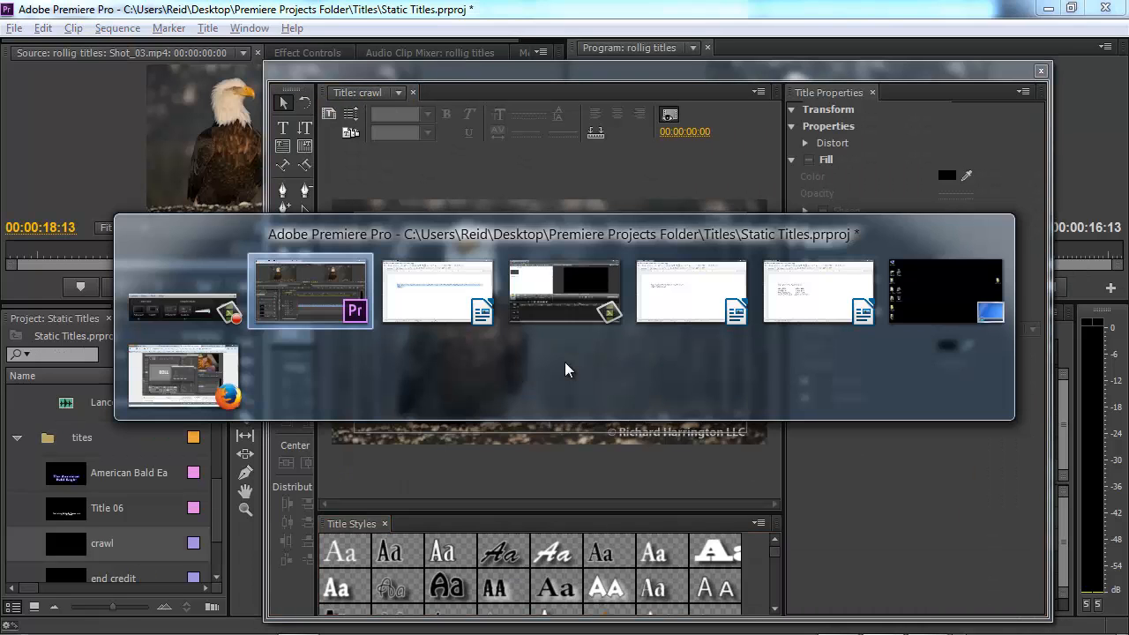
pyautogui.hotkey('alt', 'Tab')
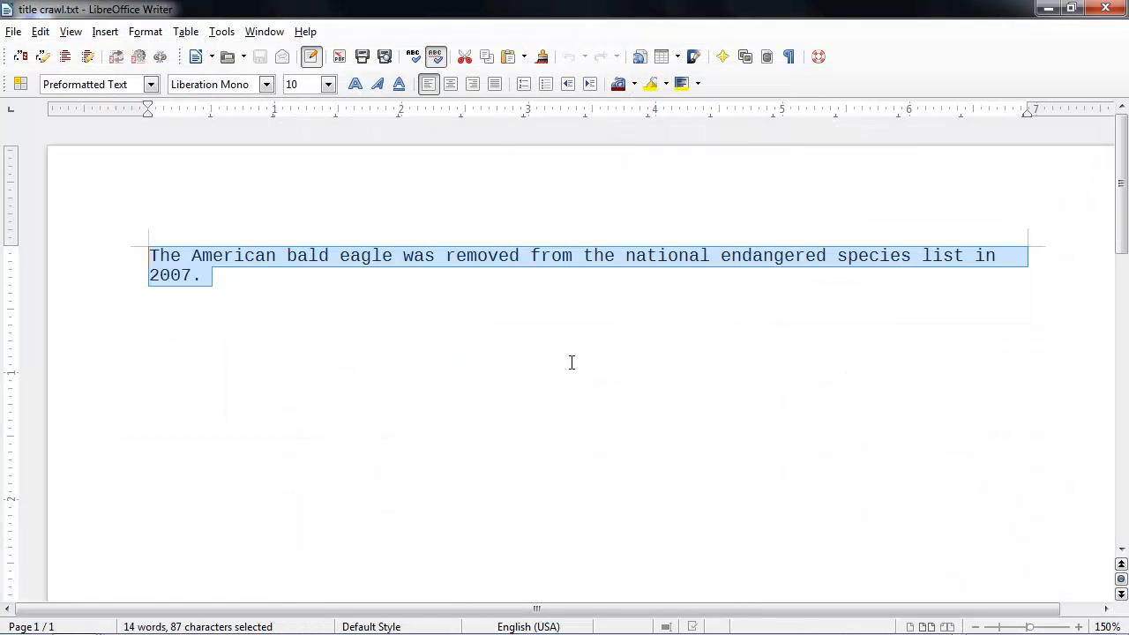
pyautogui.click(305, 281)
pyautogui.moveTo(211, 276); pyautogui.dragTo(147, 256)
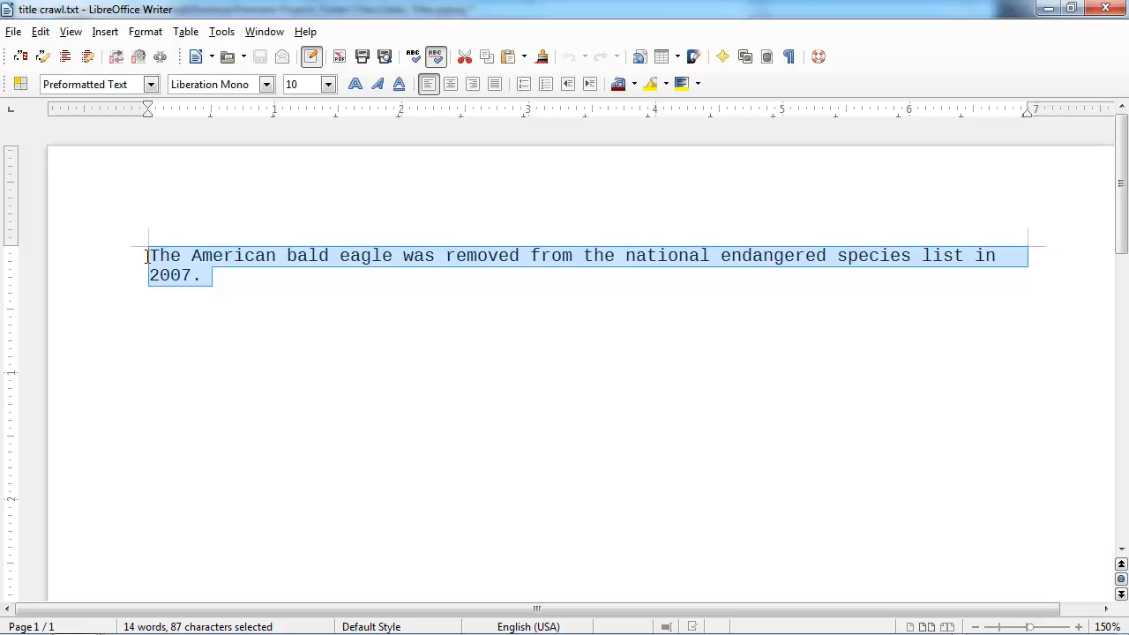
# - Return to Premiere Pro, paste the copied sentence into the crawl title and set its font style to Bold
pyautogui.hotkey('alt', 'Tab')
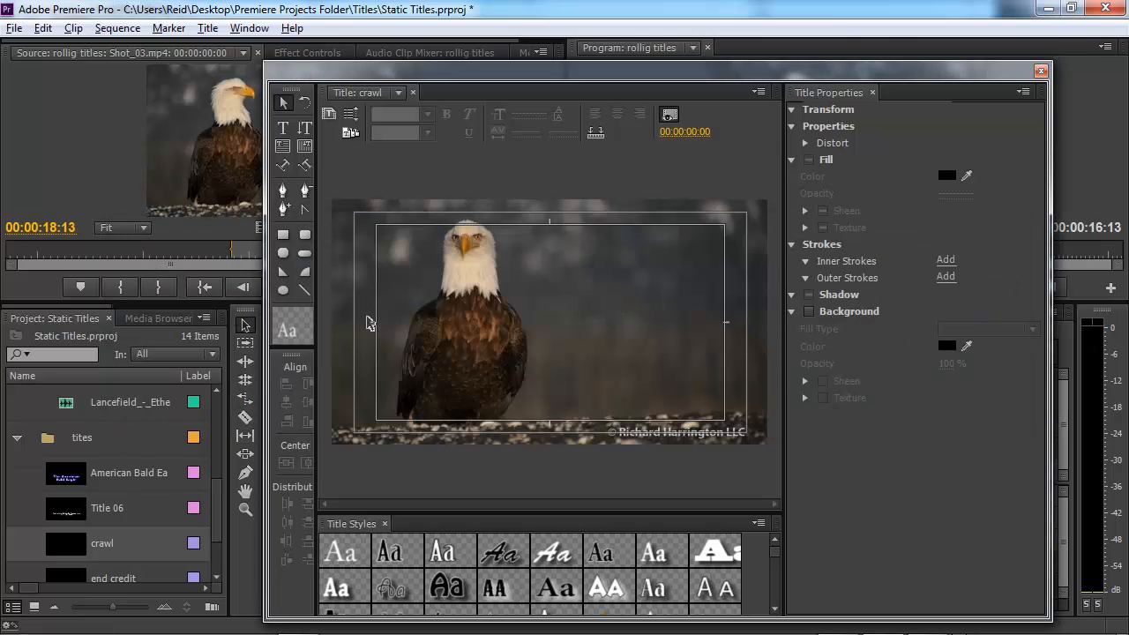
pyautogui.click(282, 128)
pyautogui.click(377, 281)
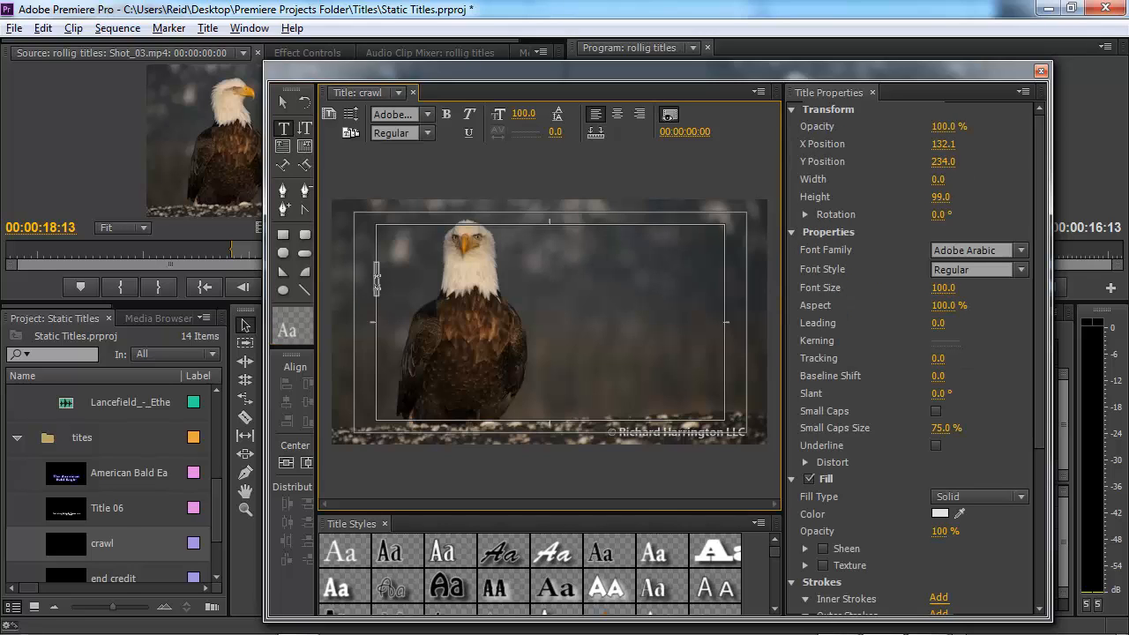
pyautogui.hotkey('ctrl', 'v')
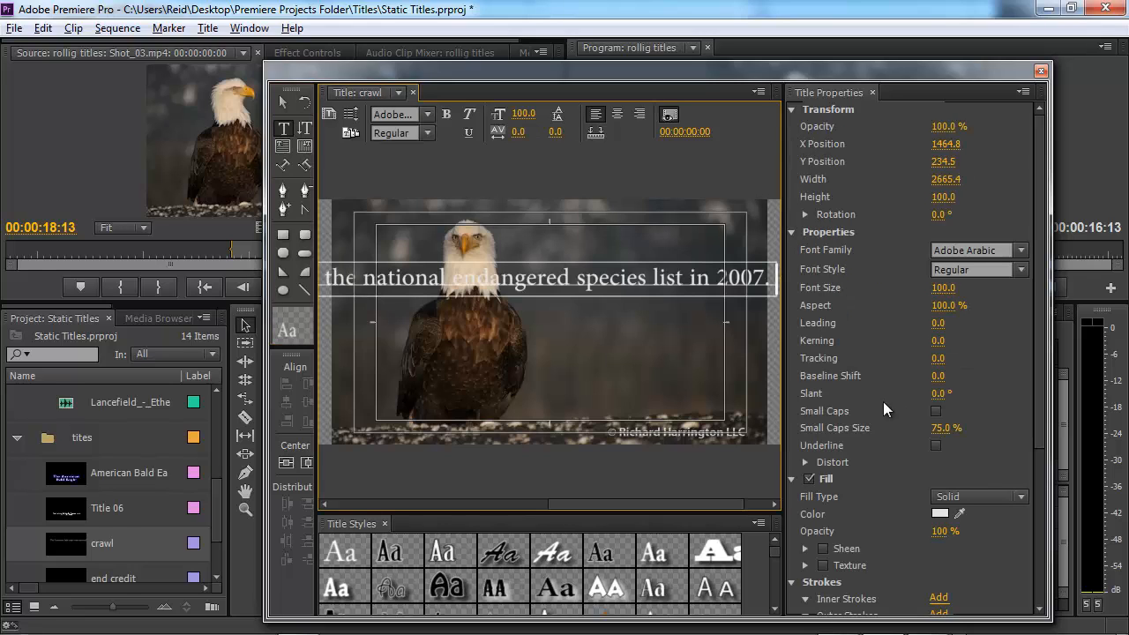
pyautogui.click(1020, 271)
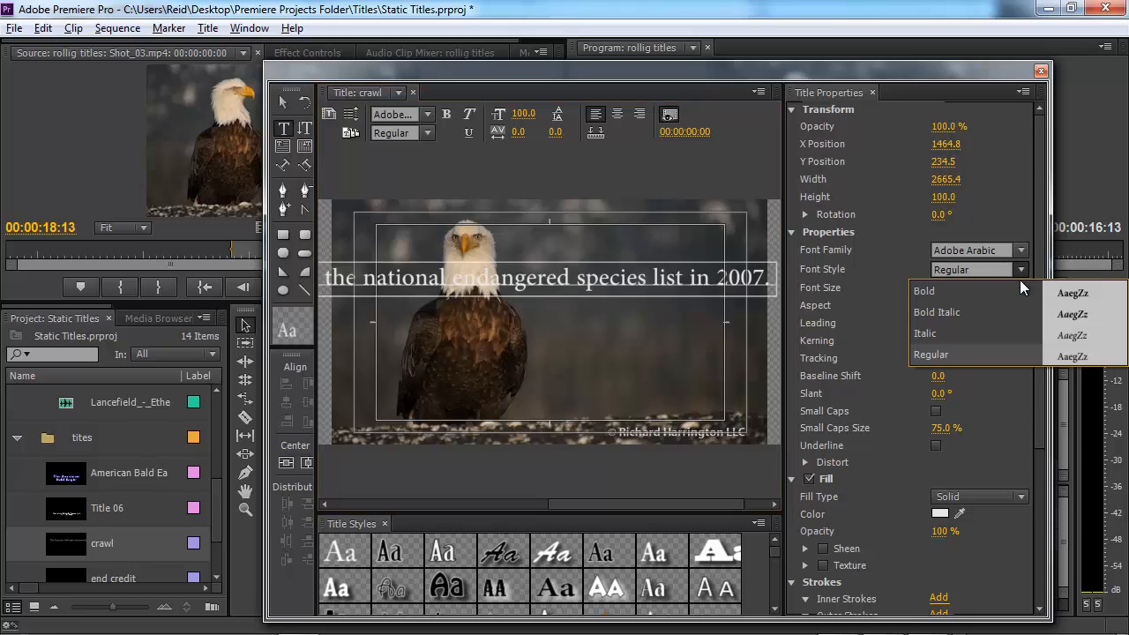
pyautogui.click(1019, 287)
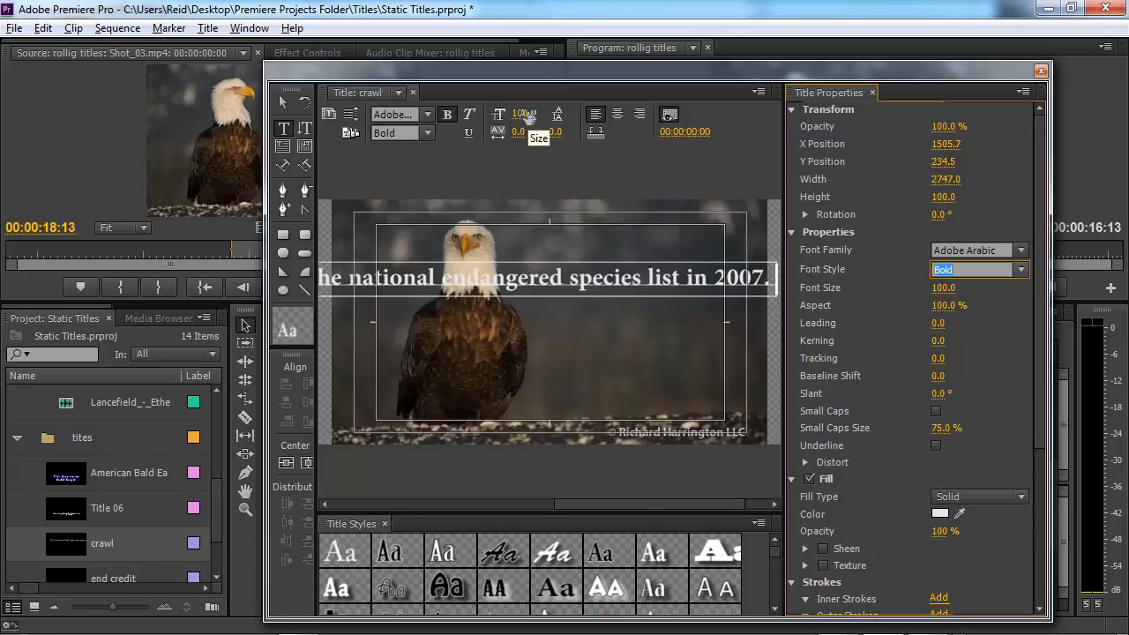
# - Set the crawl text's fill color to dark green, hex 007301
pyautogui.click(939, 515)
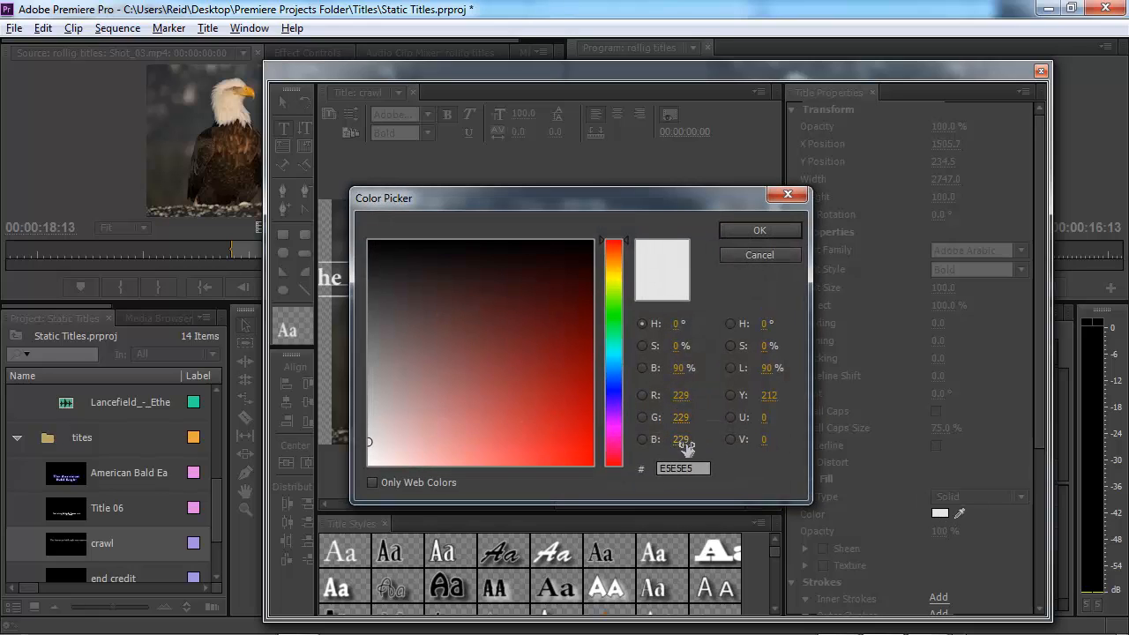
pyautogui.moveTo(680, 439); pyautogui.dragTo(441, 439)
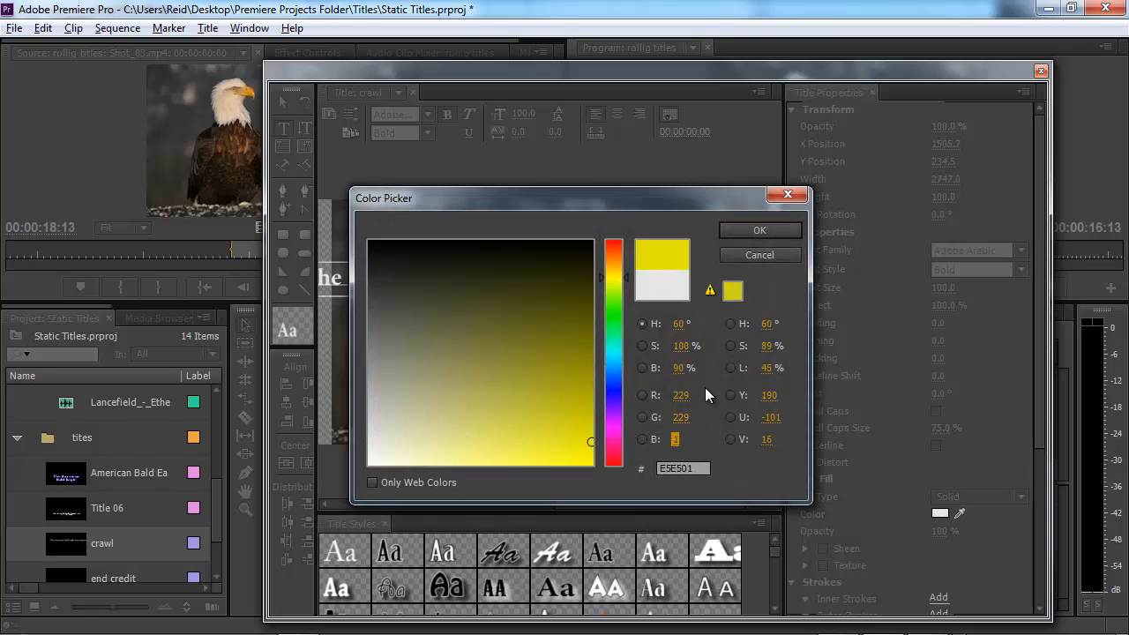
pyautogui.moveTo(677, 397); pyautogui.dragTo(420, 396)
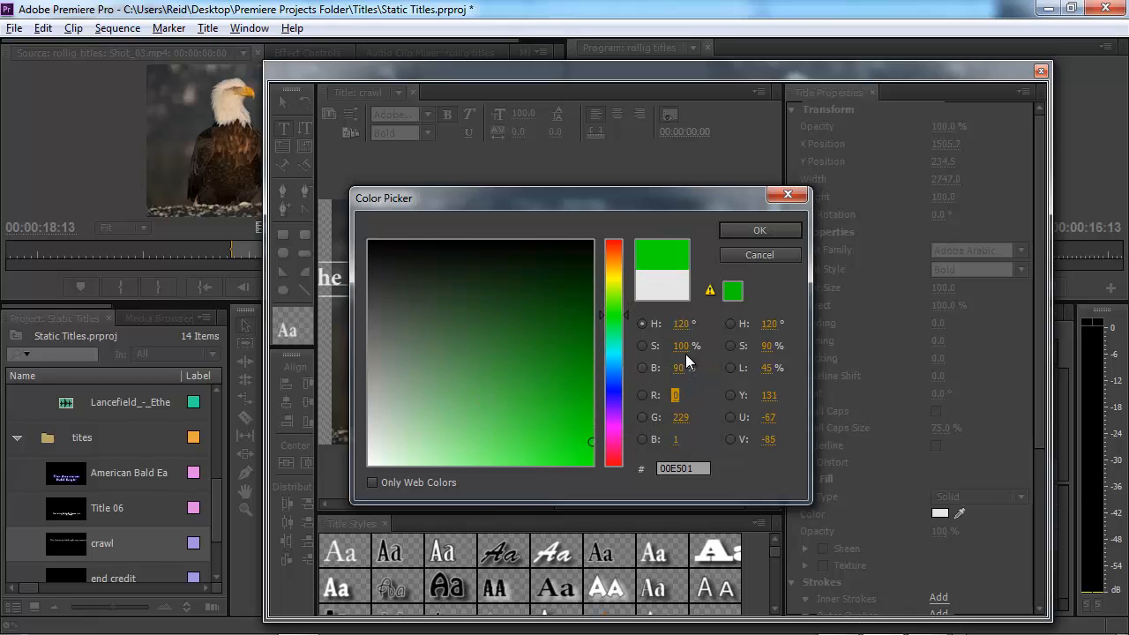
pyautogui.moveTo(679, 367); pyautogui.dragTo(638, 369)
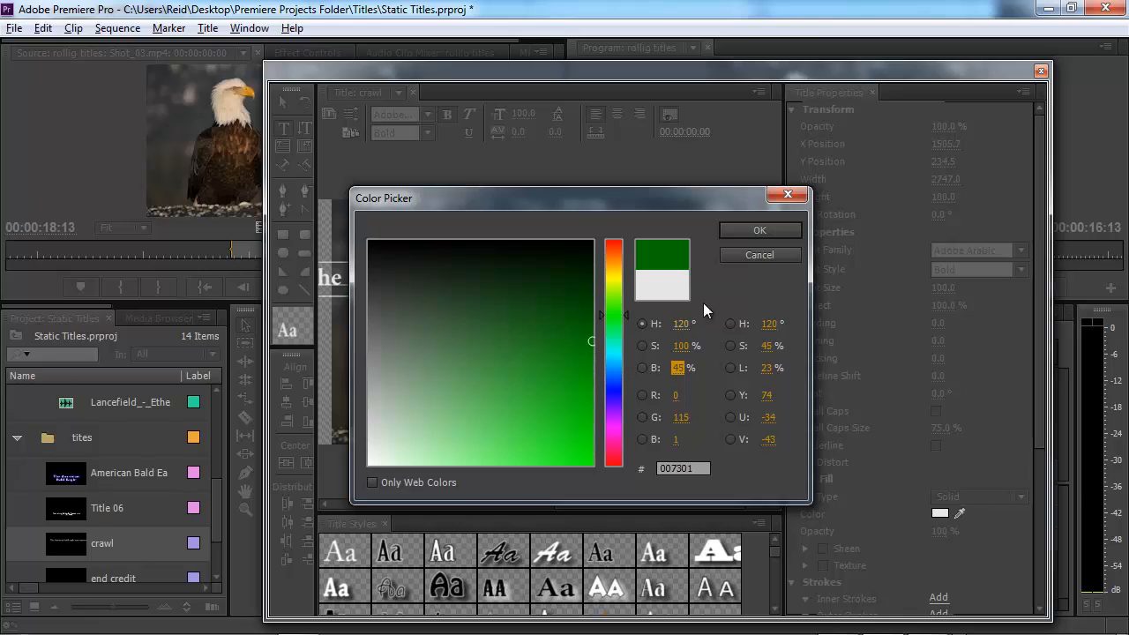
pyautogui.click(733, 232)
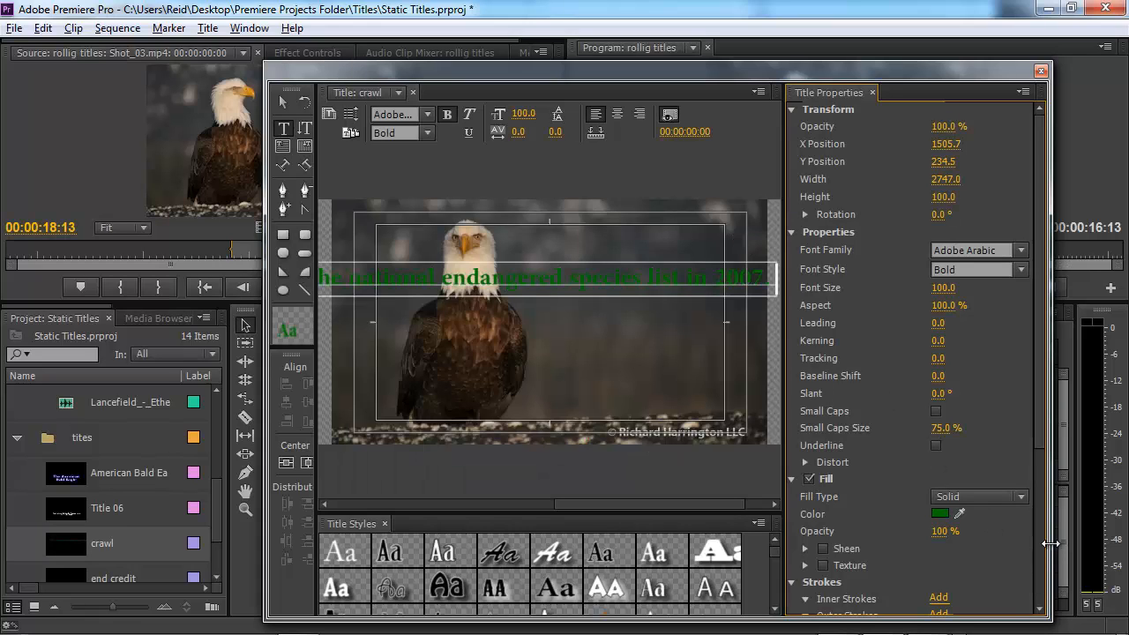
# - Add a white outer stroke of size 5 to the crawl text and collapse the Strokes settings
pyautogui.moveTo(1038, 434); pyautogui.dragTo(1044, 535)
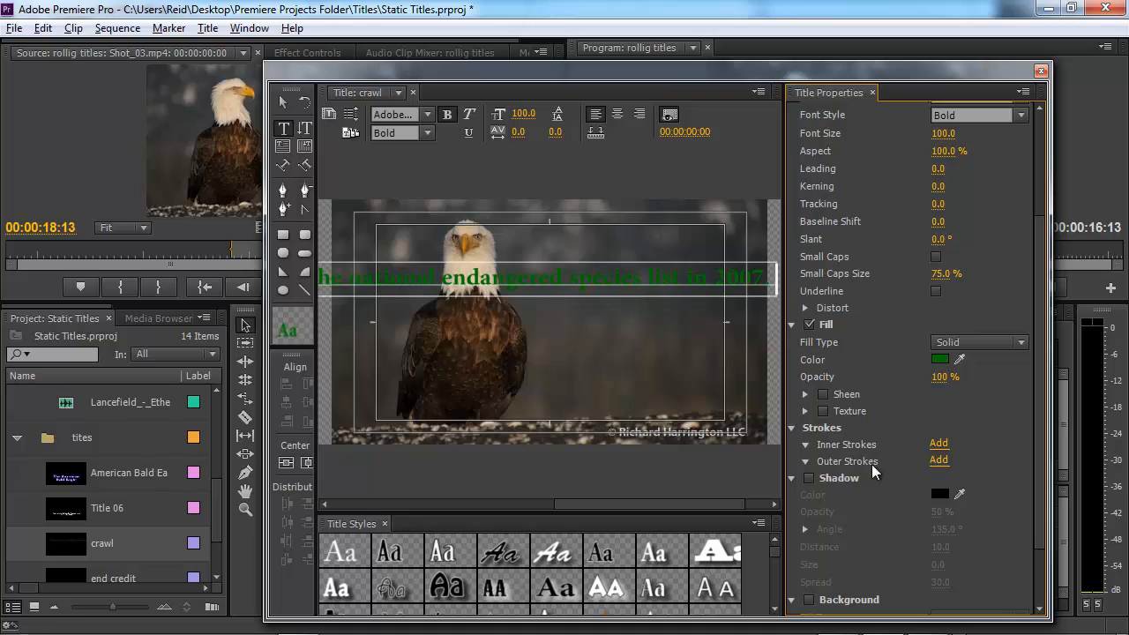
pyautogui.click(938, 459)
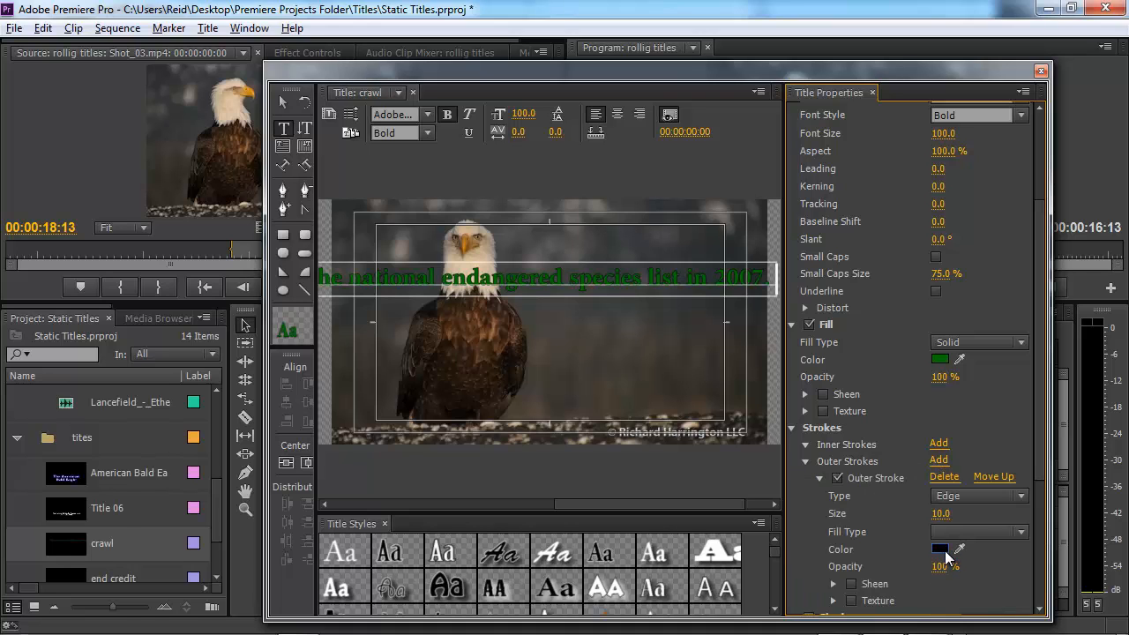
pyautogui.click(941, 550)
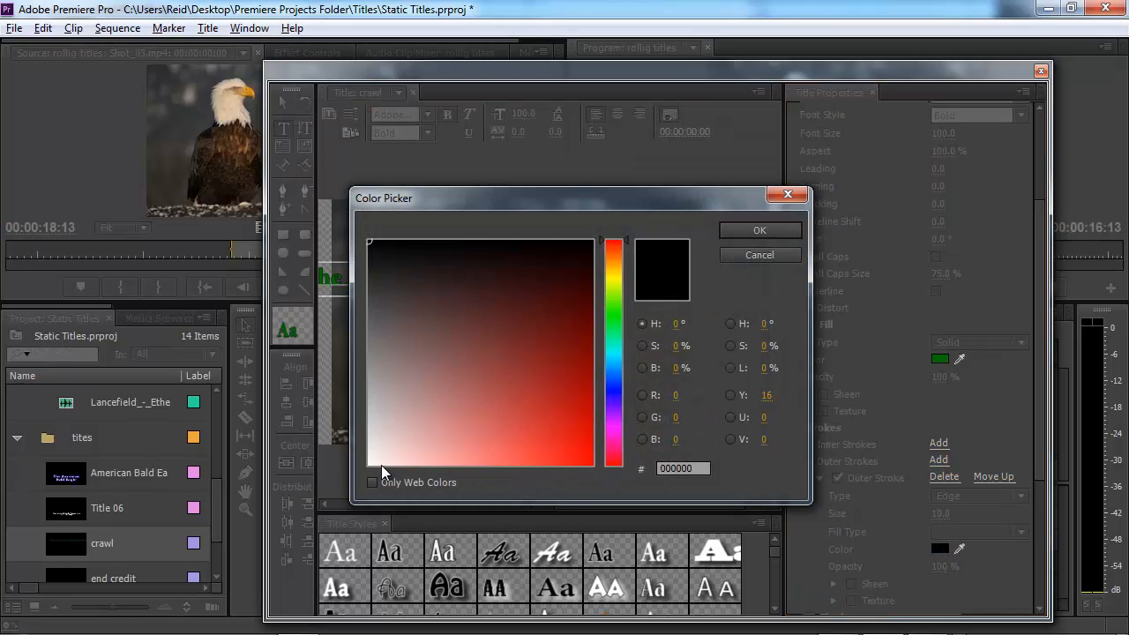
pyautogui.click(367, 463)
pyautogui.click(755, 230)
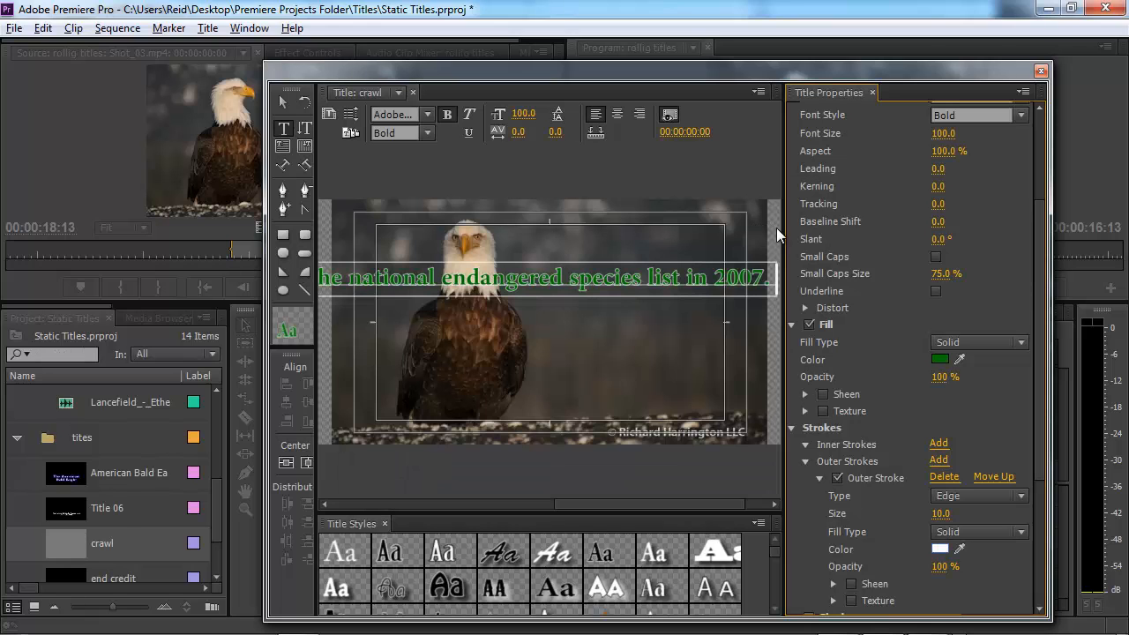
pyautogui.click(940, 511)
pyautogui.write('5')
pyautogui.press('Return')
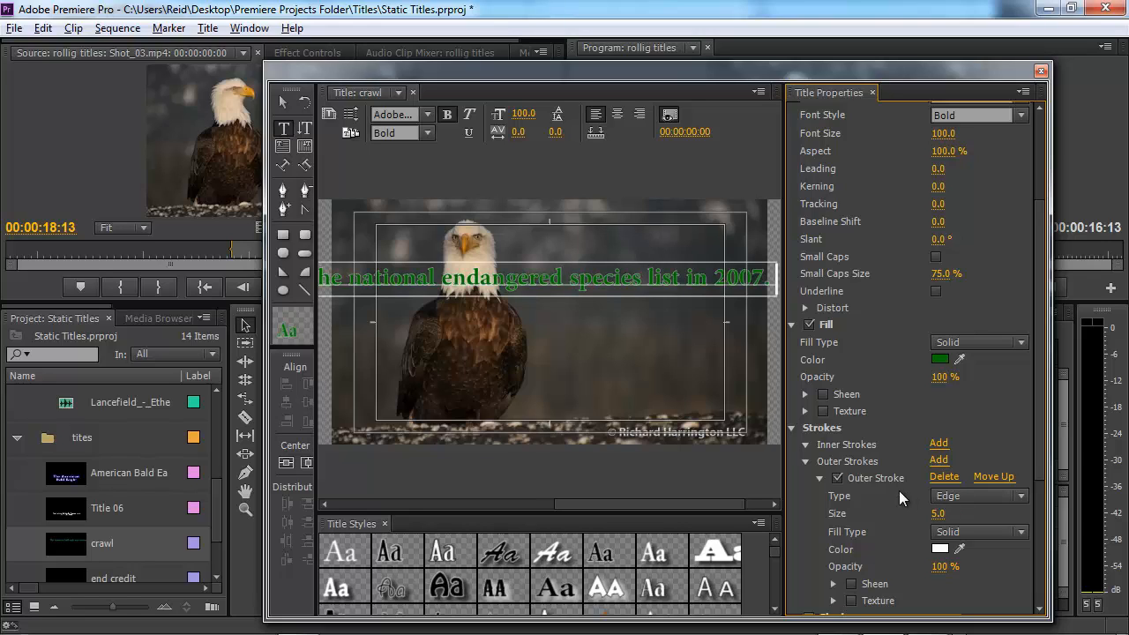
pyautogui.click(789, 428)
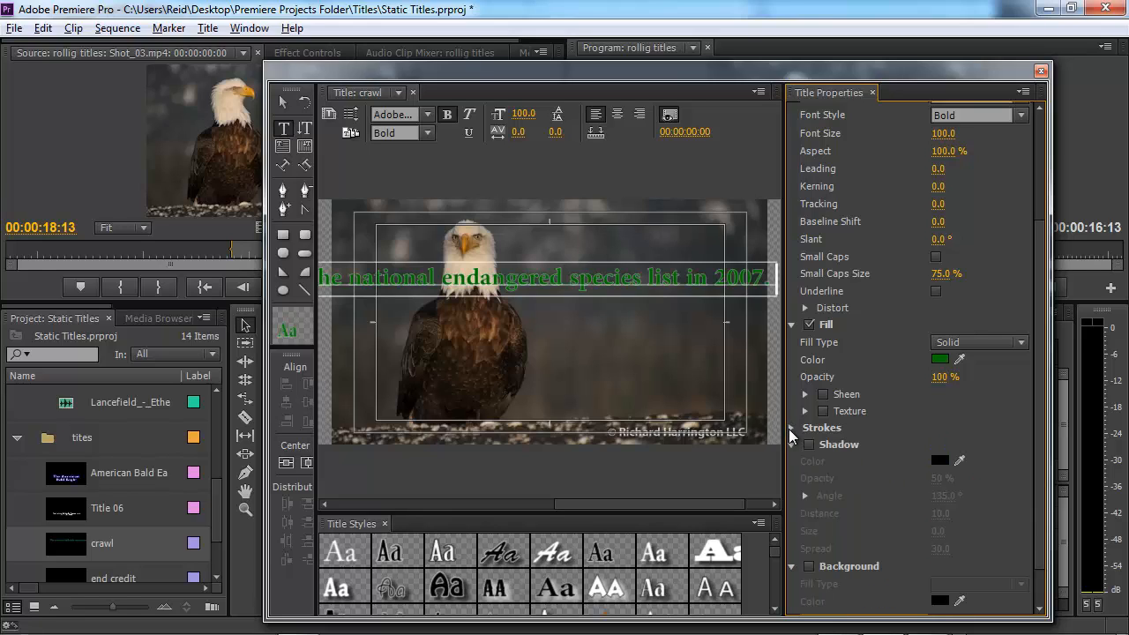
# - Enable the crawl text's shadow and move the text down to the lower edge of the safe title area
pyautogui.click(809, 444)
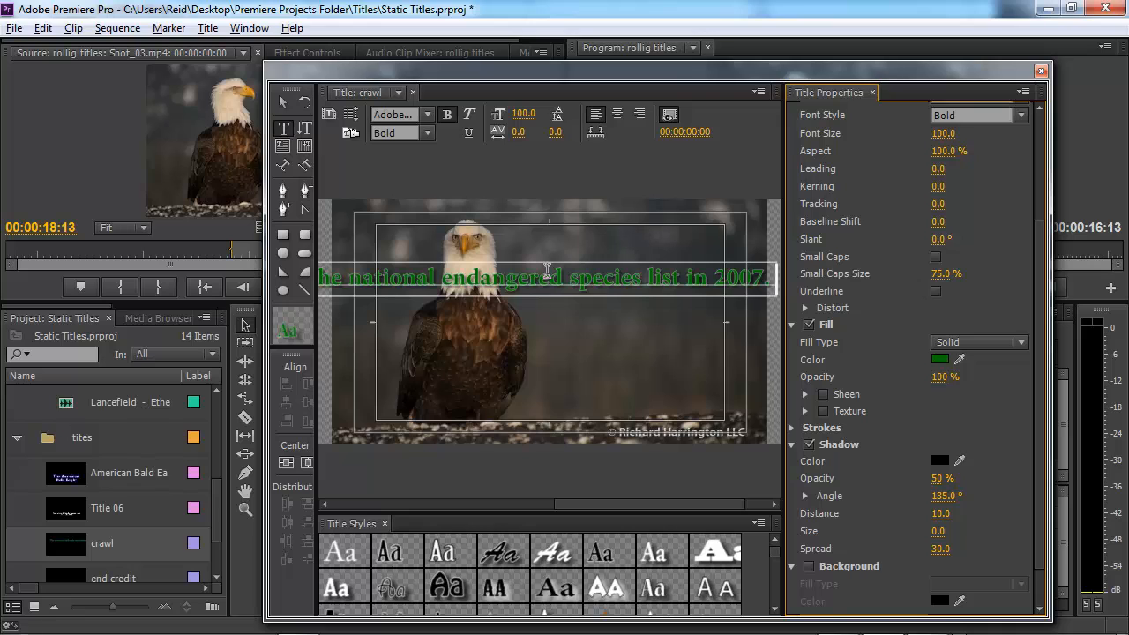
pyautogui.click(283, 104)
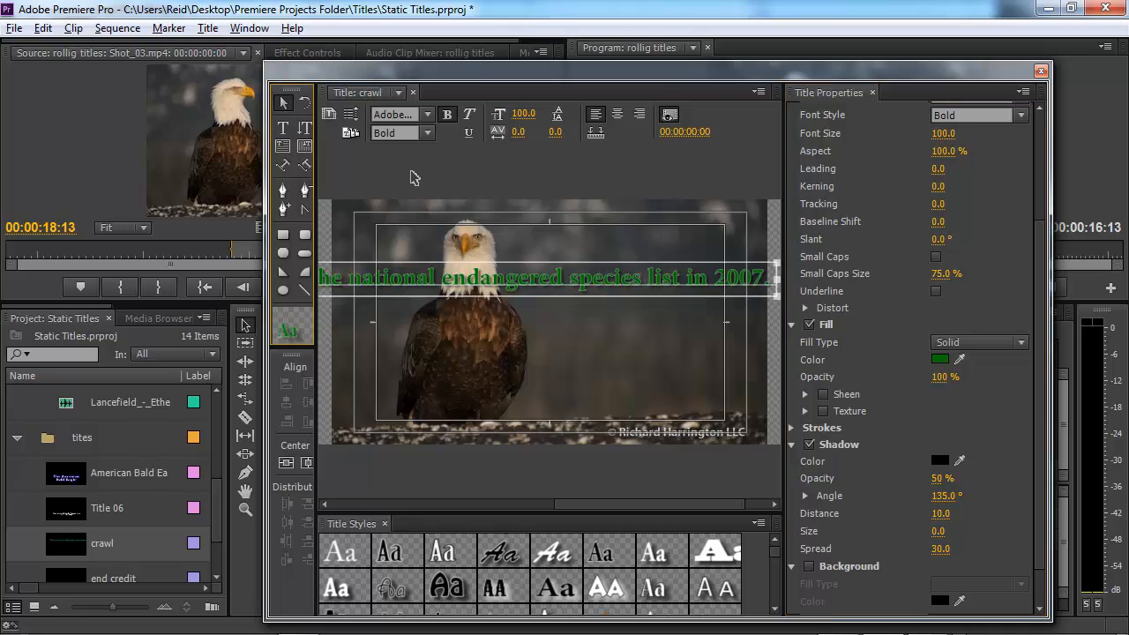
pyautogui.click(486, 283)
pyautogui.moveTo(486, 282); pyautogui.dragTo(544, 409)
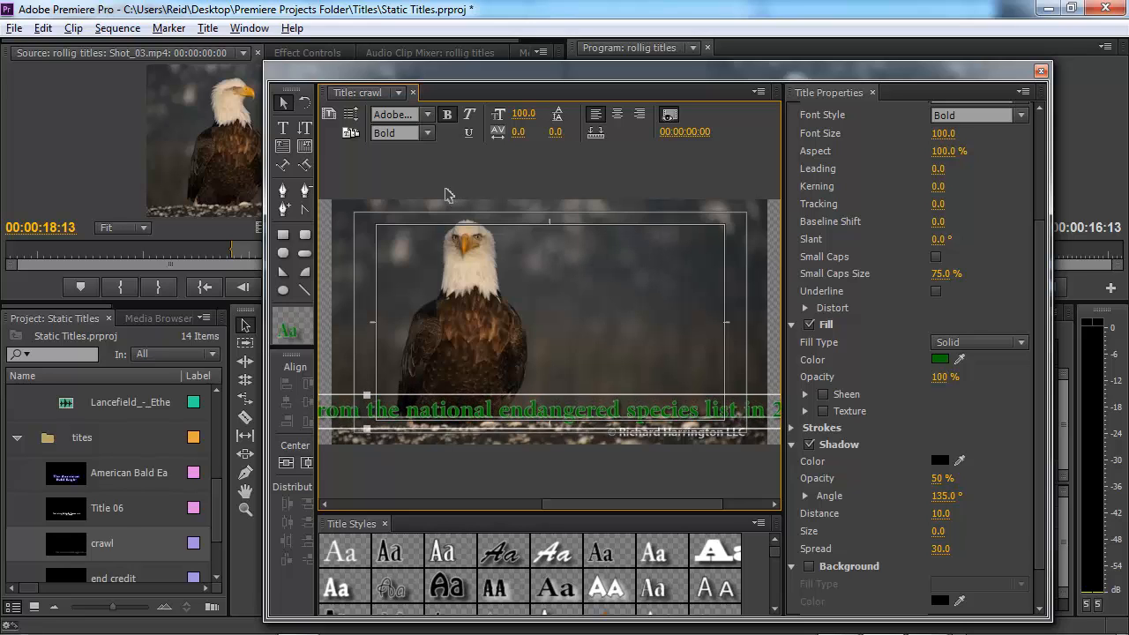
# - Set the Crawl Left title to start and end off screen, and close the title editor
pyautogui.click(351, 116)
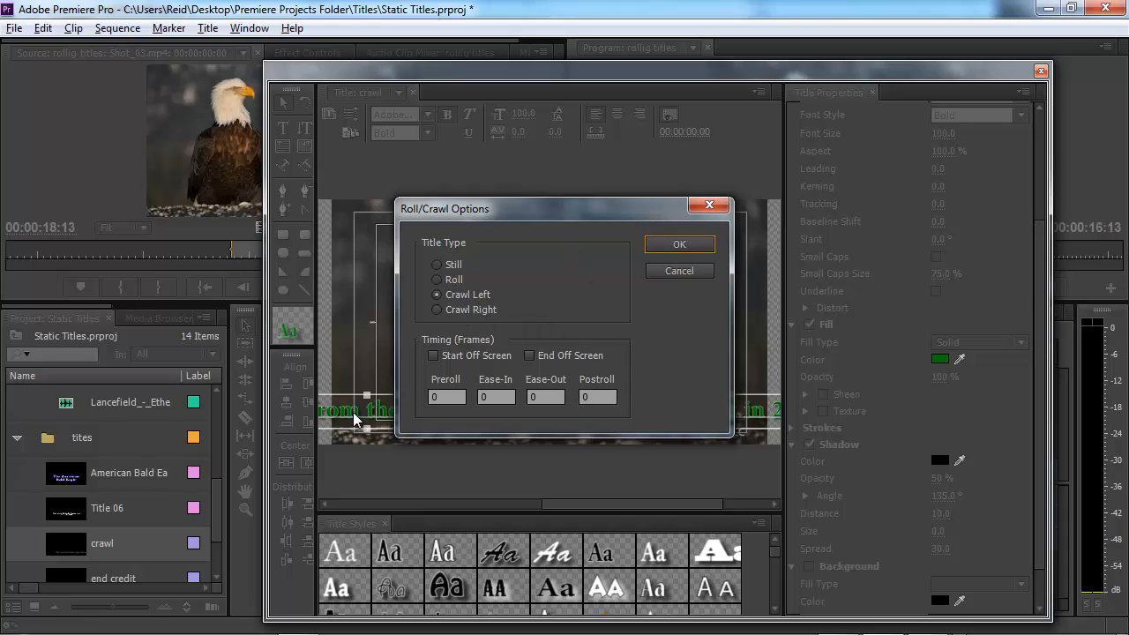
pyautogui.click(432, 356)
pyautogui.click(530, 355)
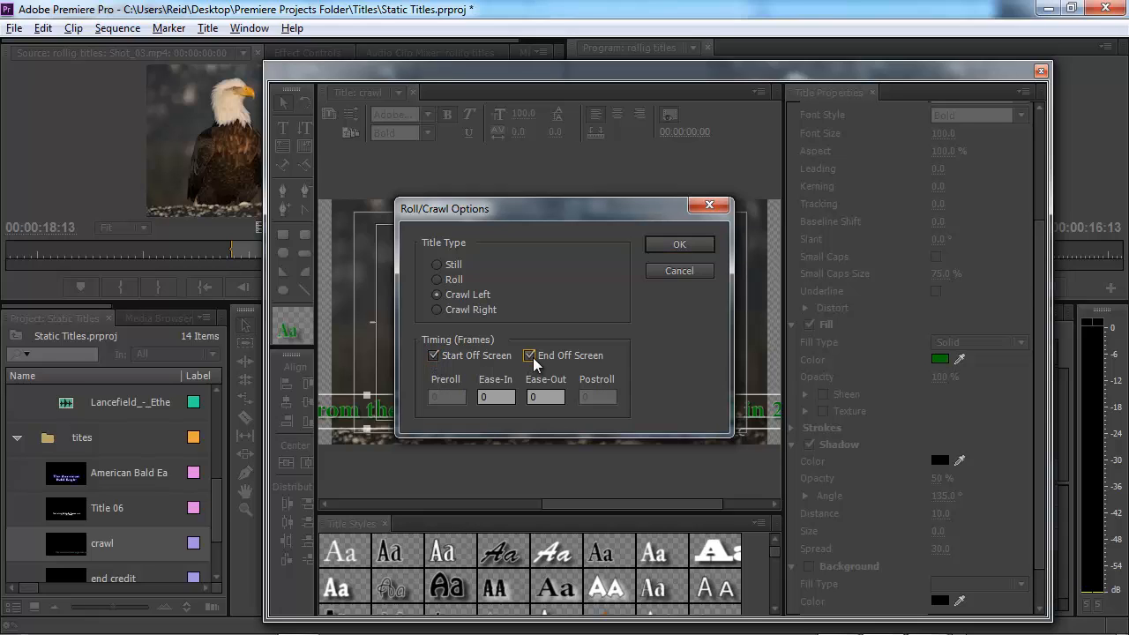
pyautogui.click(679, 245)
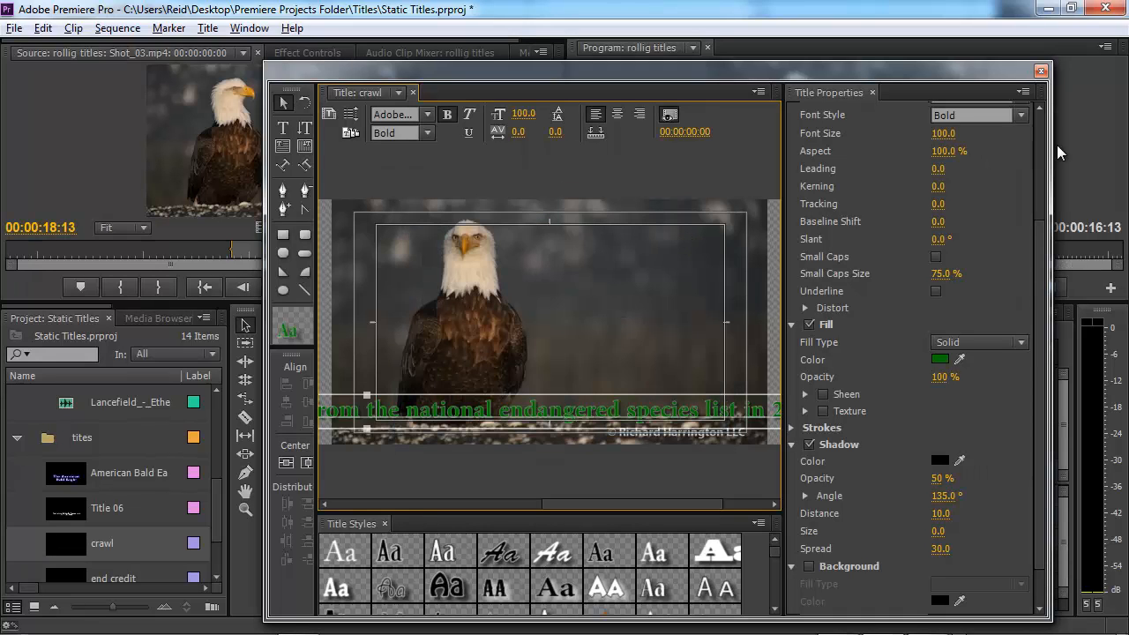
pyautogui.click(1042, 70)
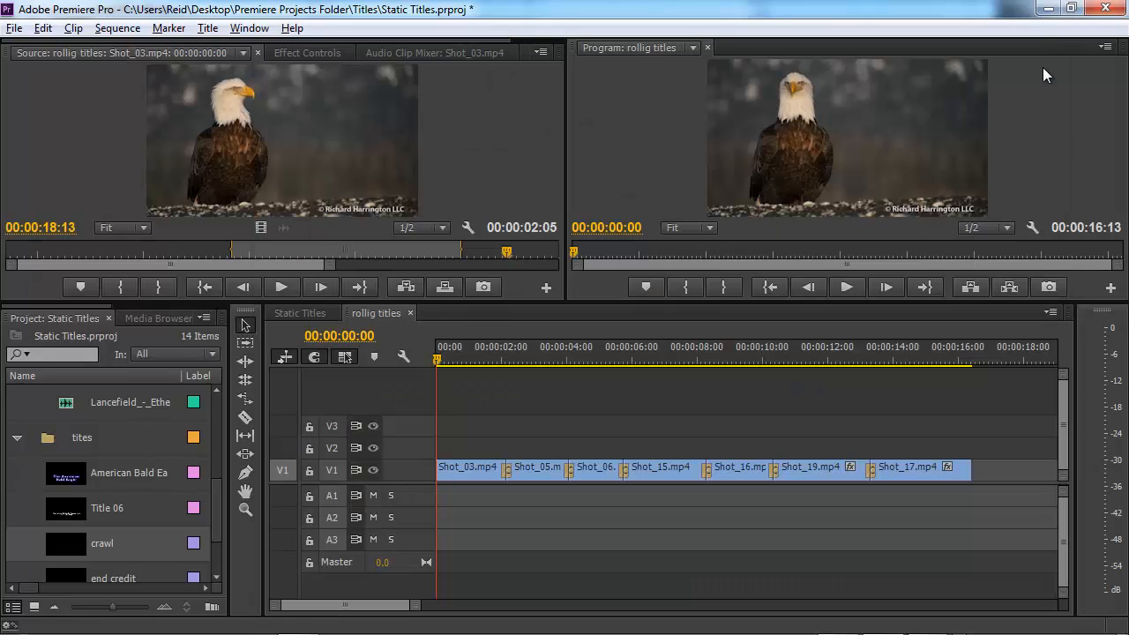
# - Place the crawl title on track V2 at the sequence start and extend it to the end of Shot_17.mp4
pyautogui.moveTo(77, 540); pyautogui.dragTo(441, 458)
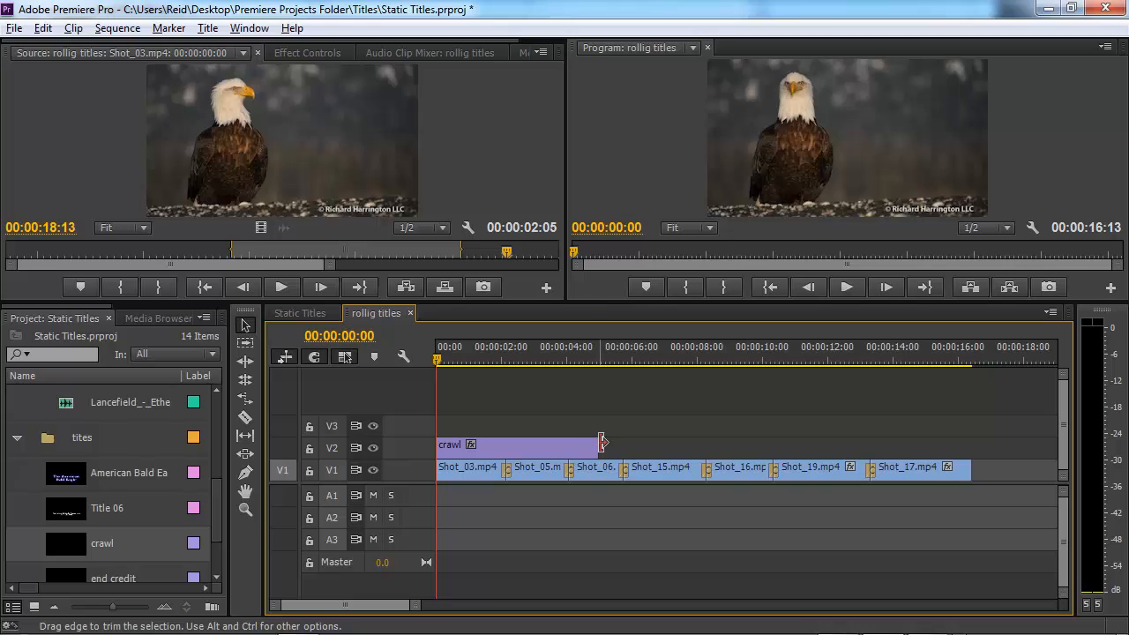
pyautogui.moveTo(600, 441); pyautogui.dragTo(972, 459)
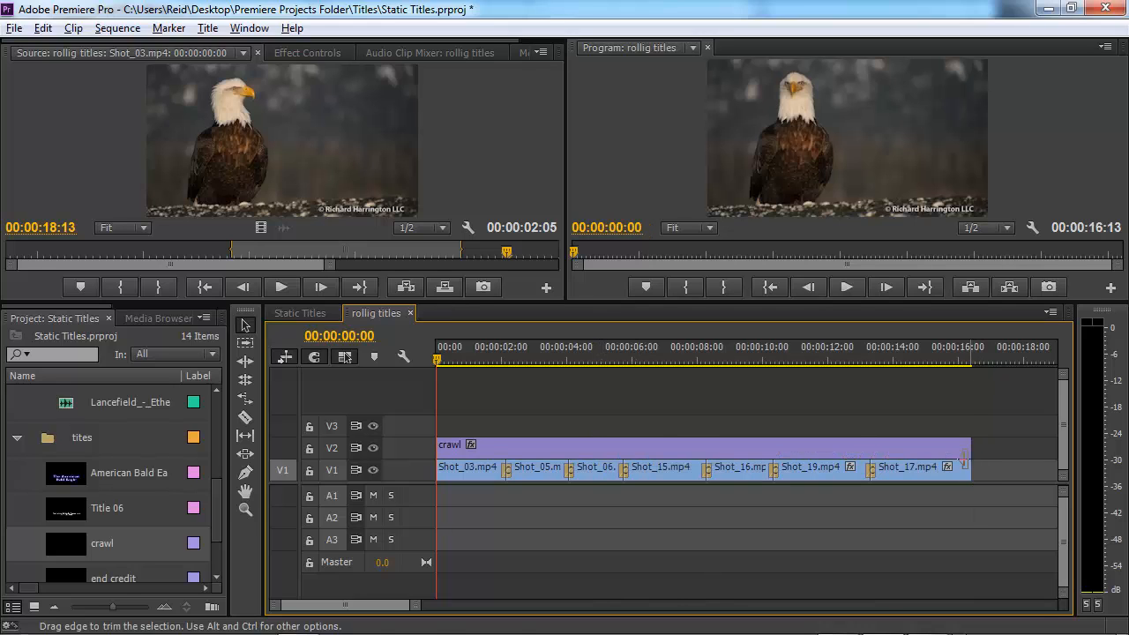
# - Play the rollig titles sequence from the beginning to preview the crawl title over the clips
pyautogui.moveTo(562, 358); pyautogui.dragTo(437, 360)
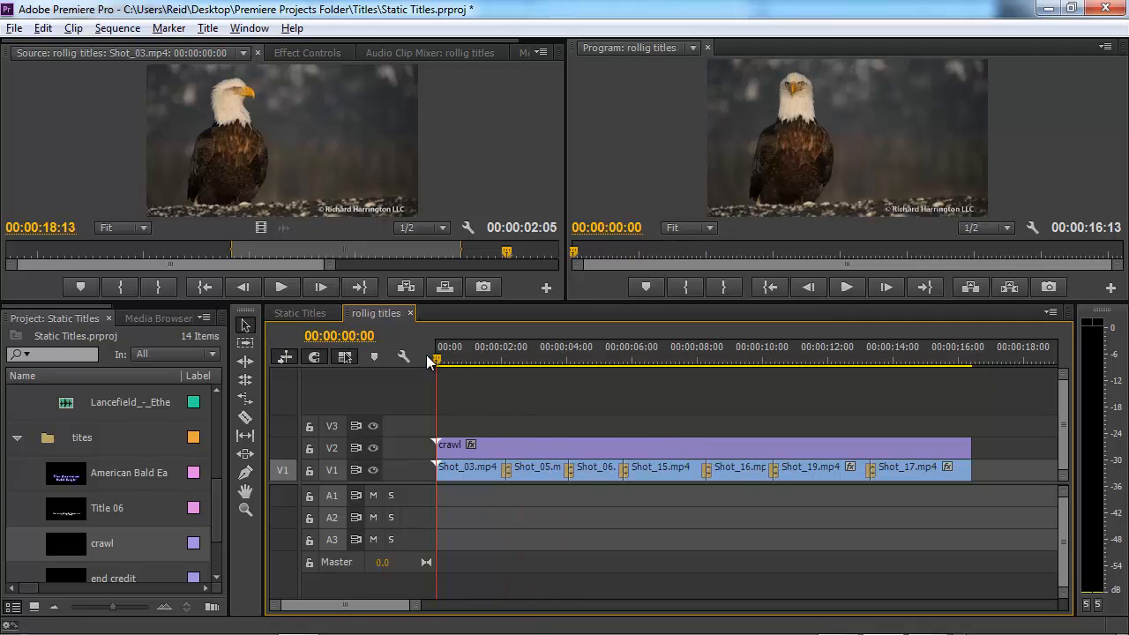
pyautogui.press('space')
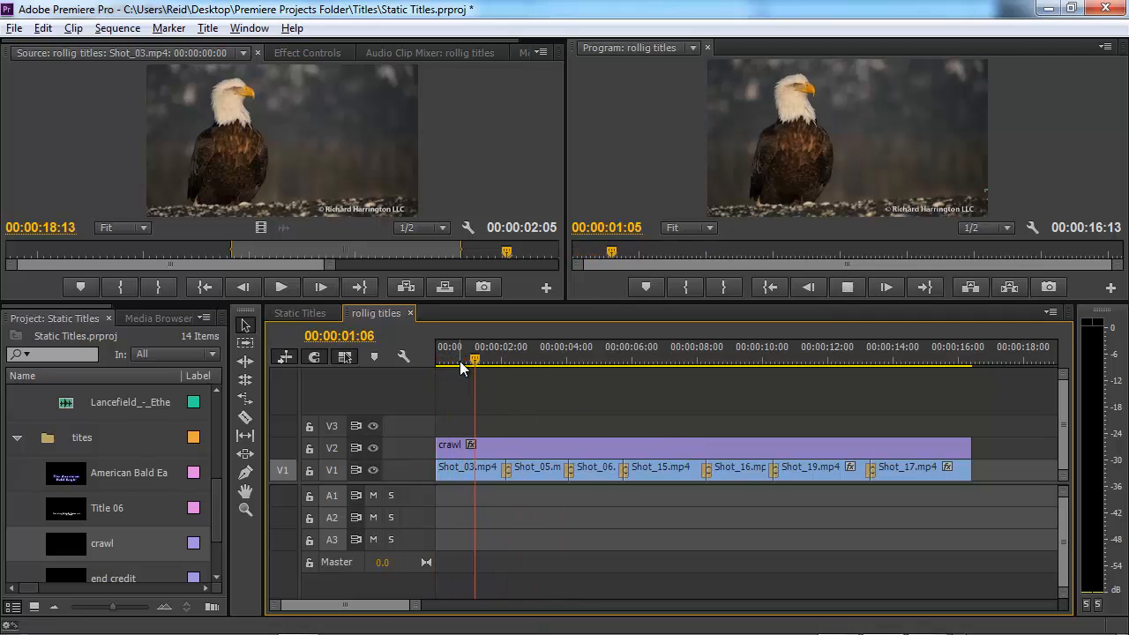